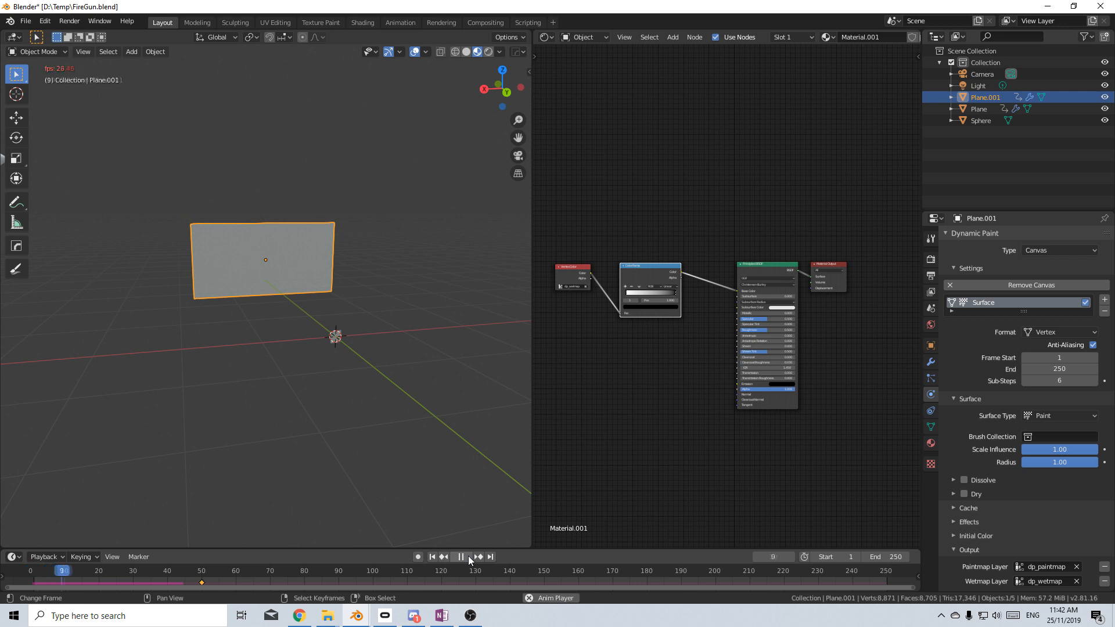
Step: Stop playback and add the Concrete01 material from the Extreme PBR library's Concrete category to the wall plane
{"action": "left_click", "coordinate": [467, 555]}
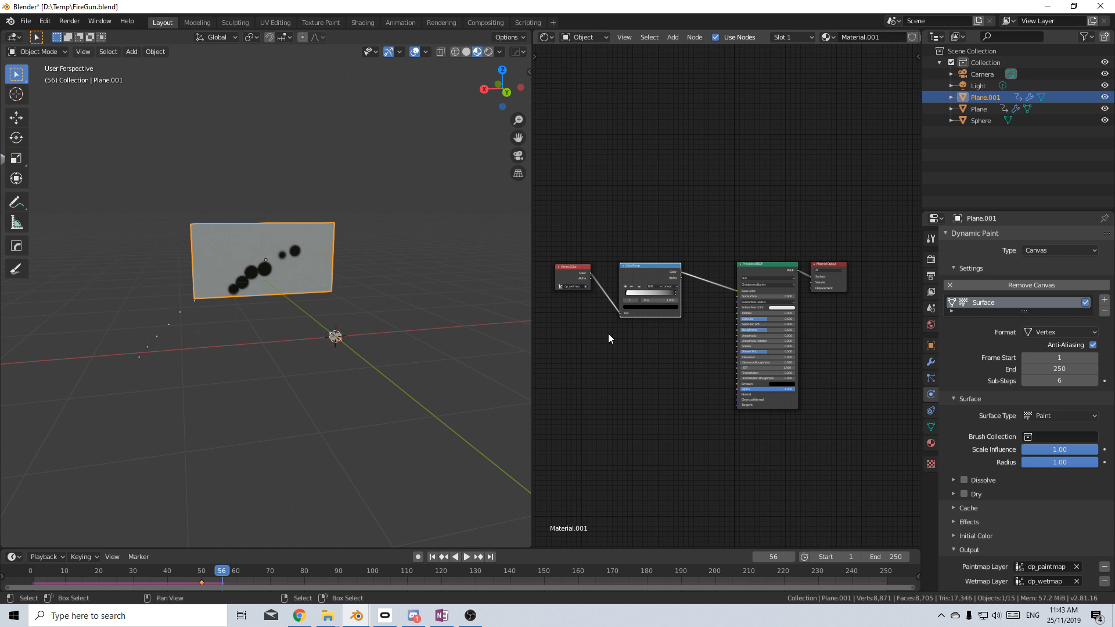
{"action": "key", "text": "n"}
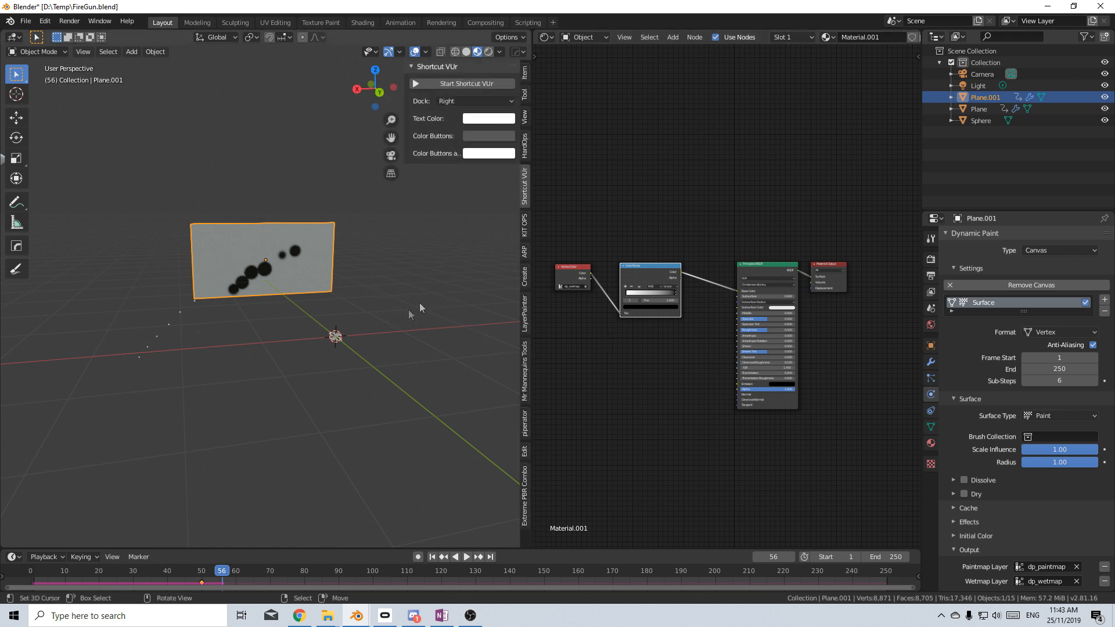
{"action": "left_click", "coordinate": [524, 494]}
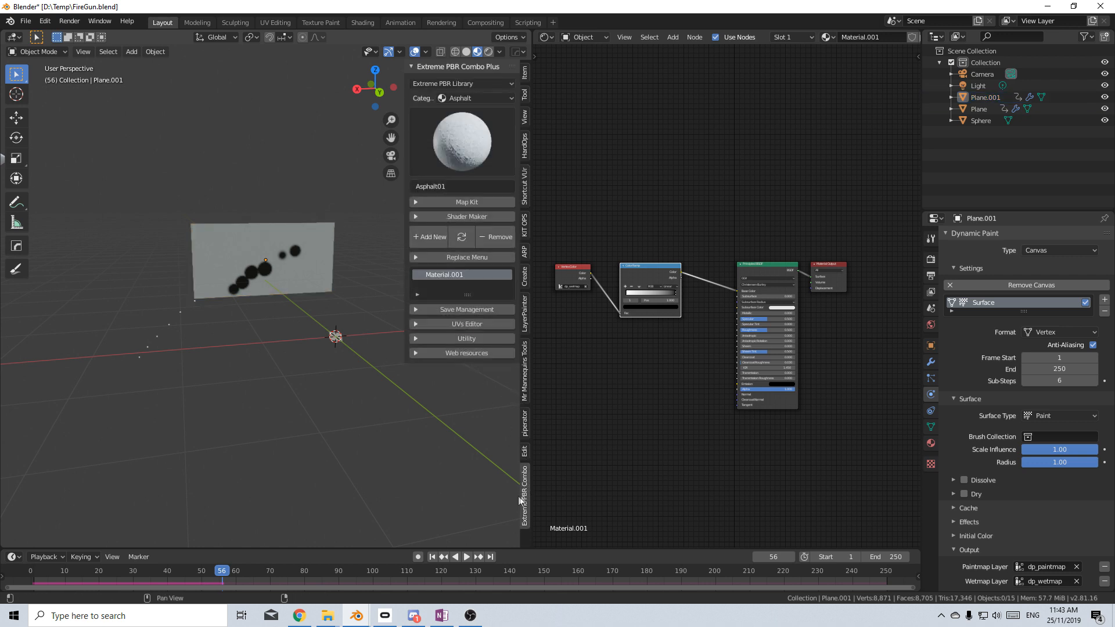
{"action": "left_click", "coordinate": [465, 100]}
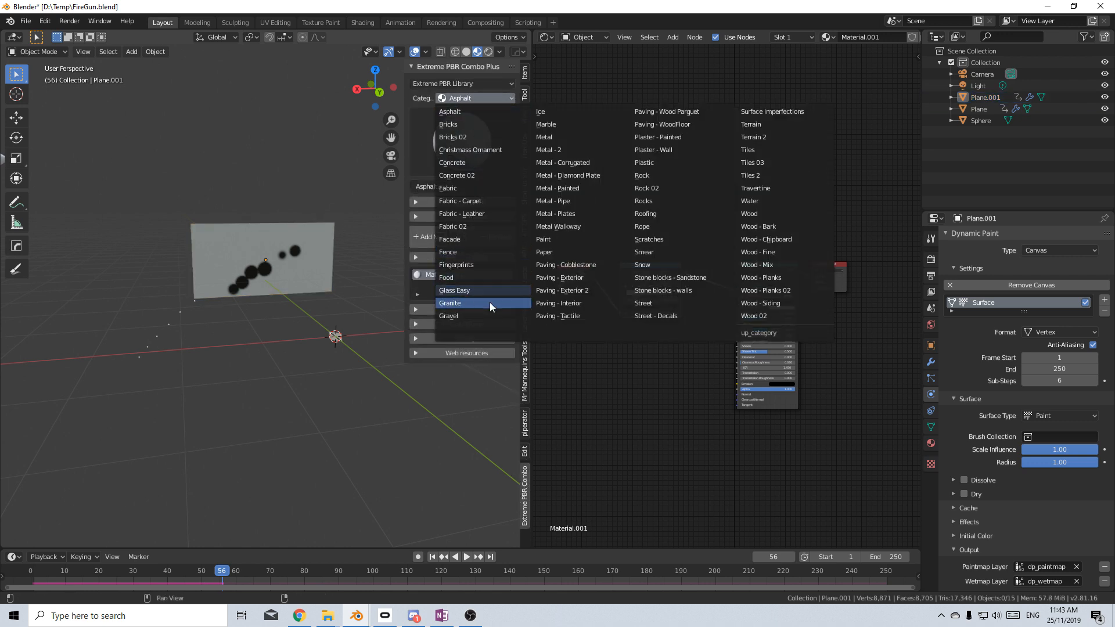
{"action": "left_click", "coordinate": [465, 163]}
{"action": "left_click", "coordinate": [463, 143]}
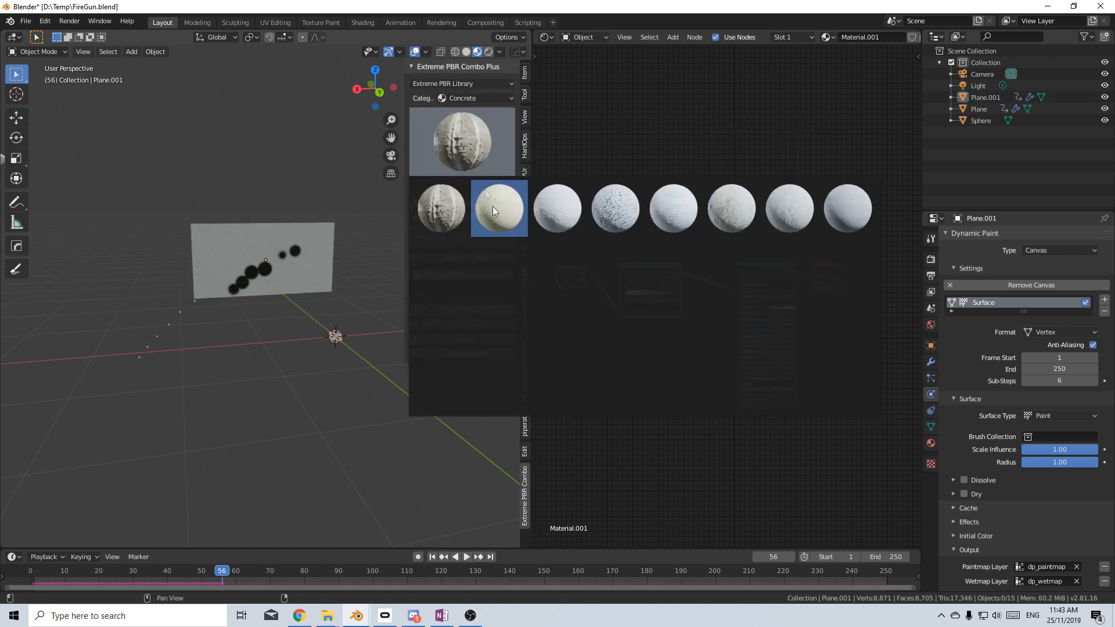
{"action": "left_click", "coordinate": [495, 210]}
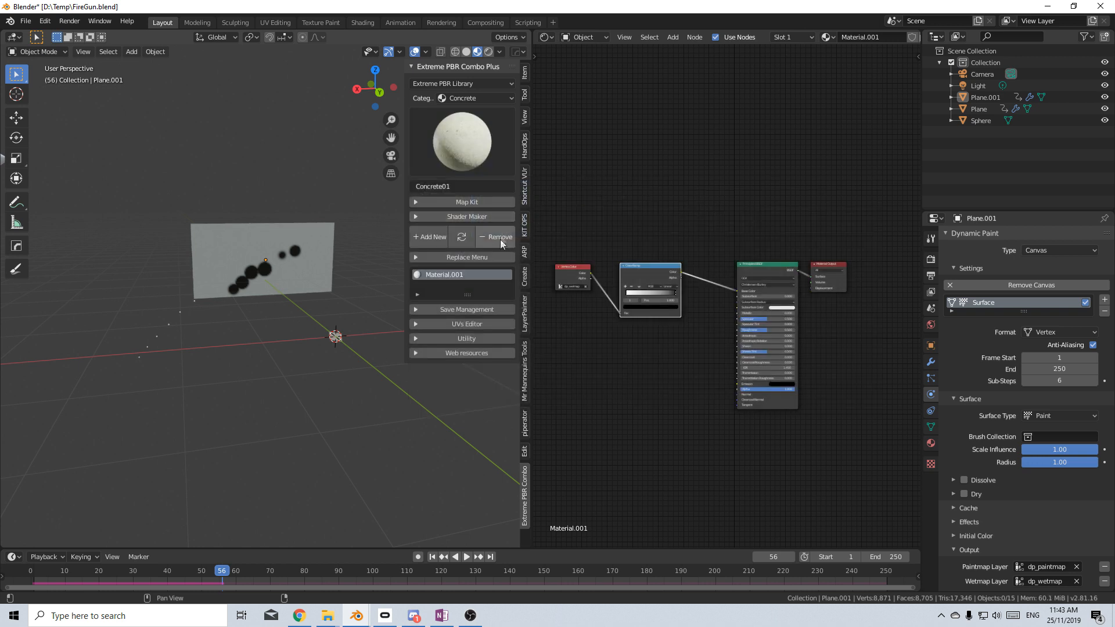
{"action": "left_click", "coordinate": [456, 203]}
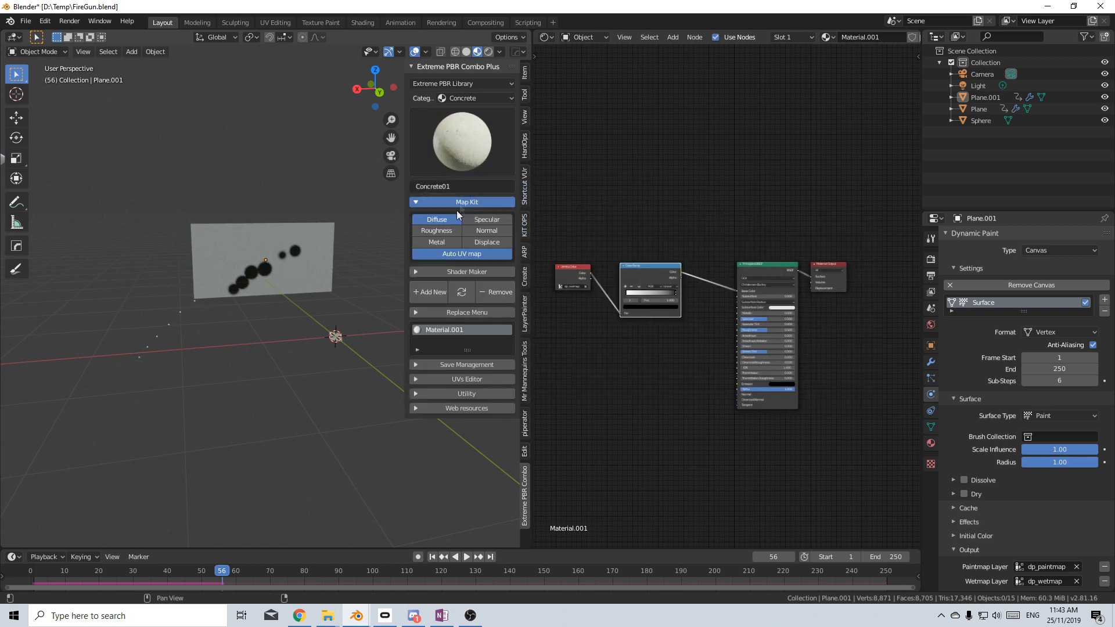
{"action": "left_click", "coordinate": [428, 203]}
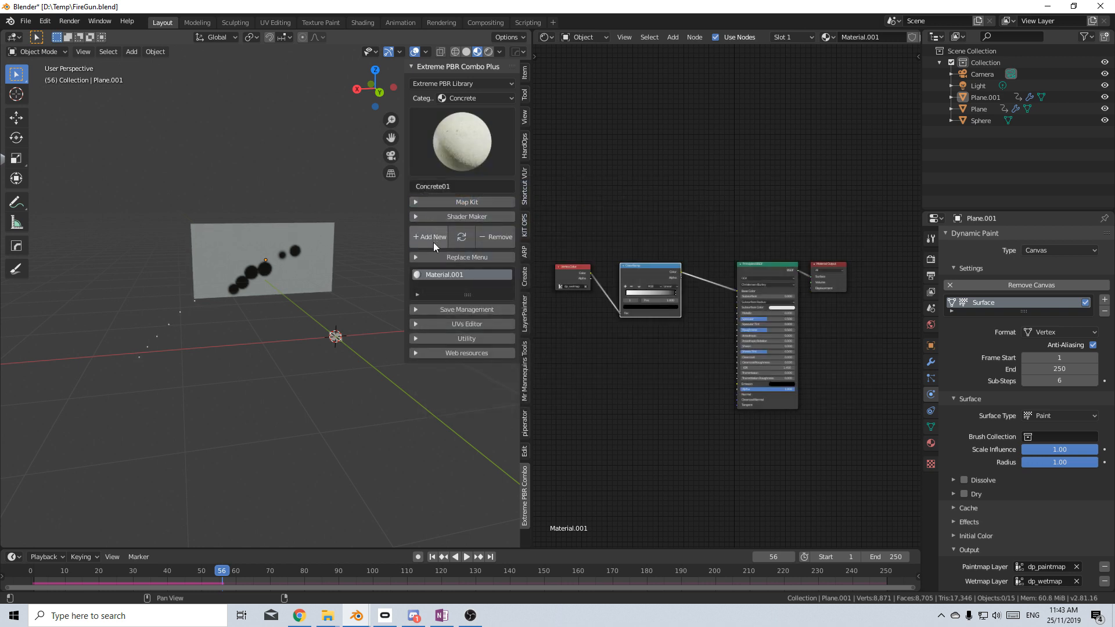
{"action": "scroll", "coordinate": [715, 309], "scroll_direction": "down", "scroll_amount": 4}
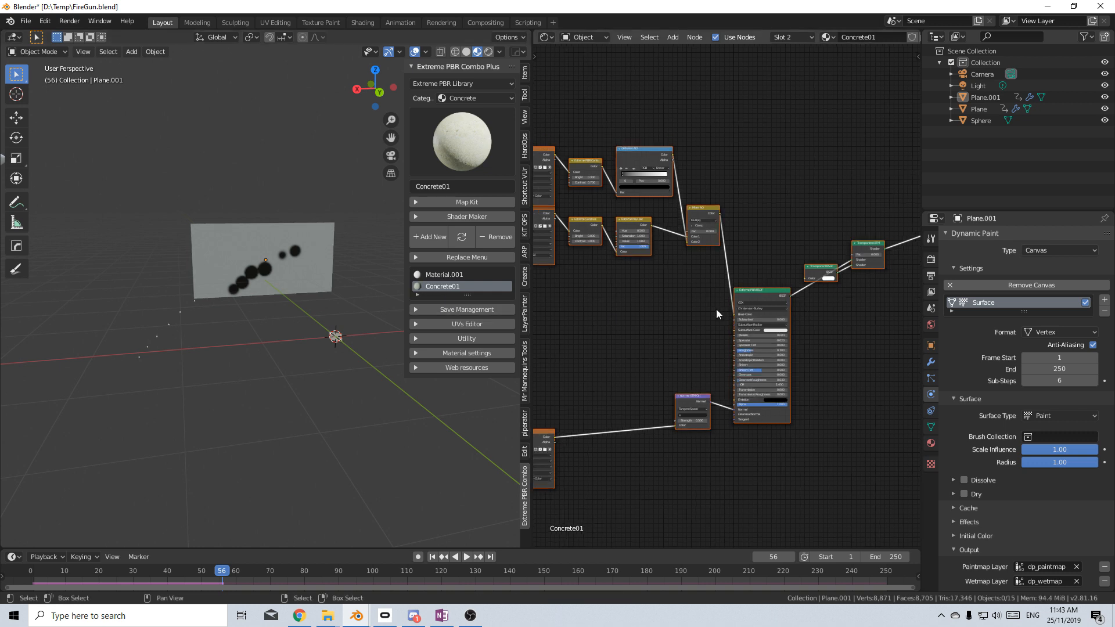
Step: Copy all Concrete01 nodes except the Material Output into the Material.001 node tree
{"action": "key", "text": "Home"}
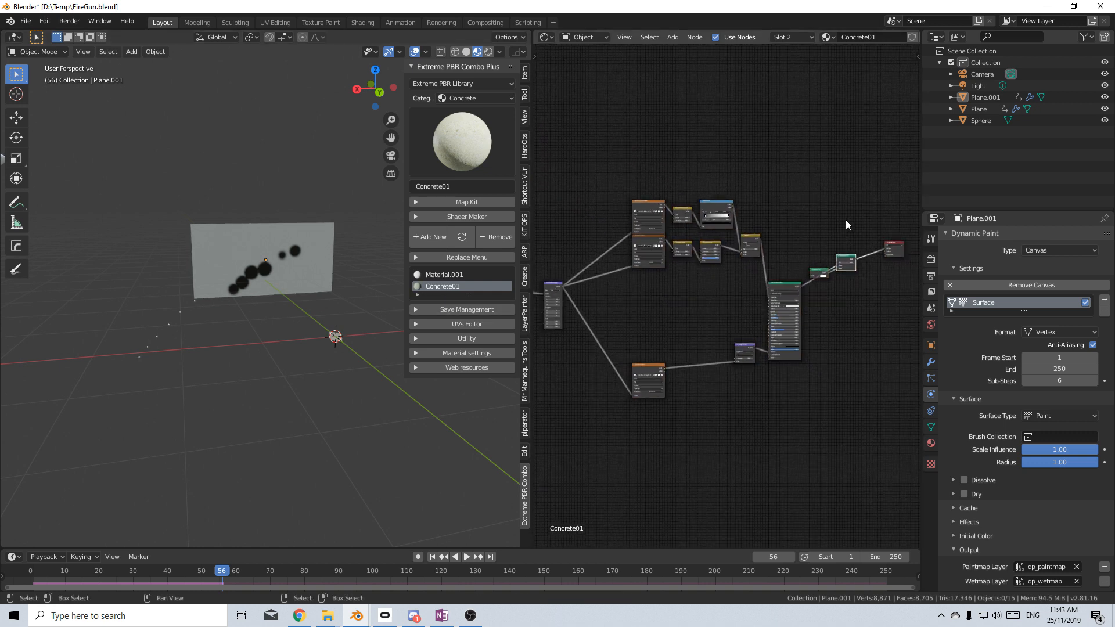
{"action": "key", "text": "b"}
{"action": "left_click_drag", "start_coordinate": [841, 189], "coordinate": [538, 441]}
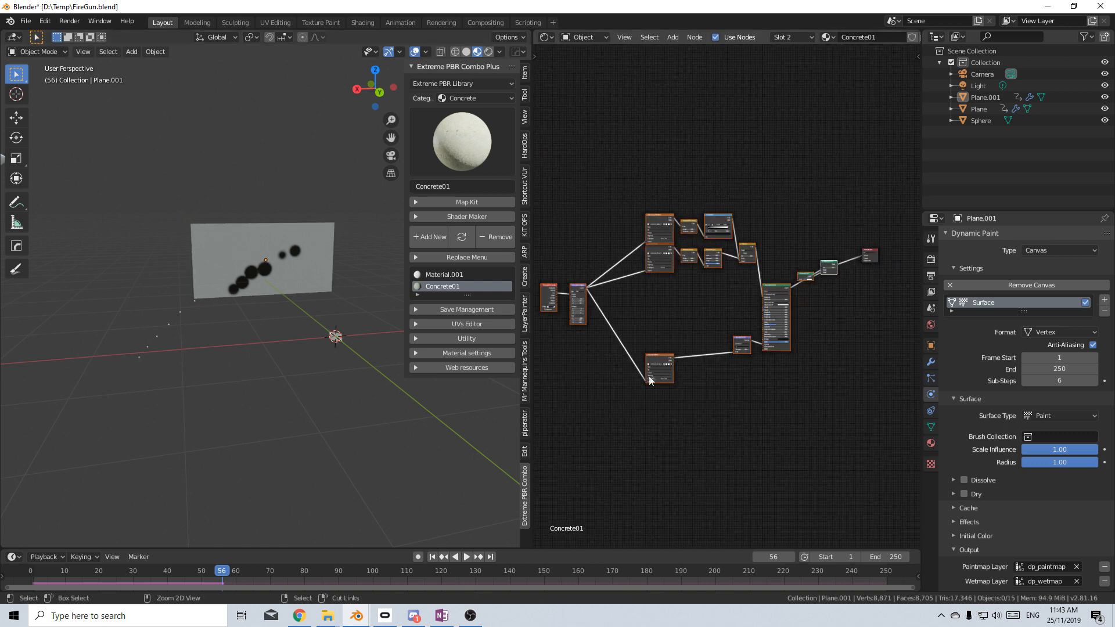
{"action": "left_click", "coordinate": [444, 274]}
{"action": "scroll", "coordinate": [744, 375], "scroll_direction": "up", "scroll_amount": 3}
{"action": "middle_click_drag", "start_coordinate": [700, 429], "coordinate": [677, 203]}
{"action": "scroll", "coordinate": [677, 204], "scroll_direction": "up", "scroll_amount": 2}
{"action": "scroll", "coordinate": [645, 299], "scroll_direction": "down", "scroll_amount": 2}
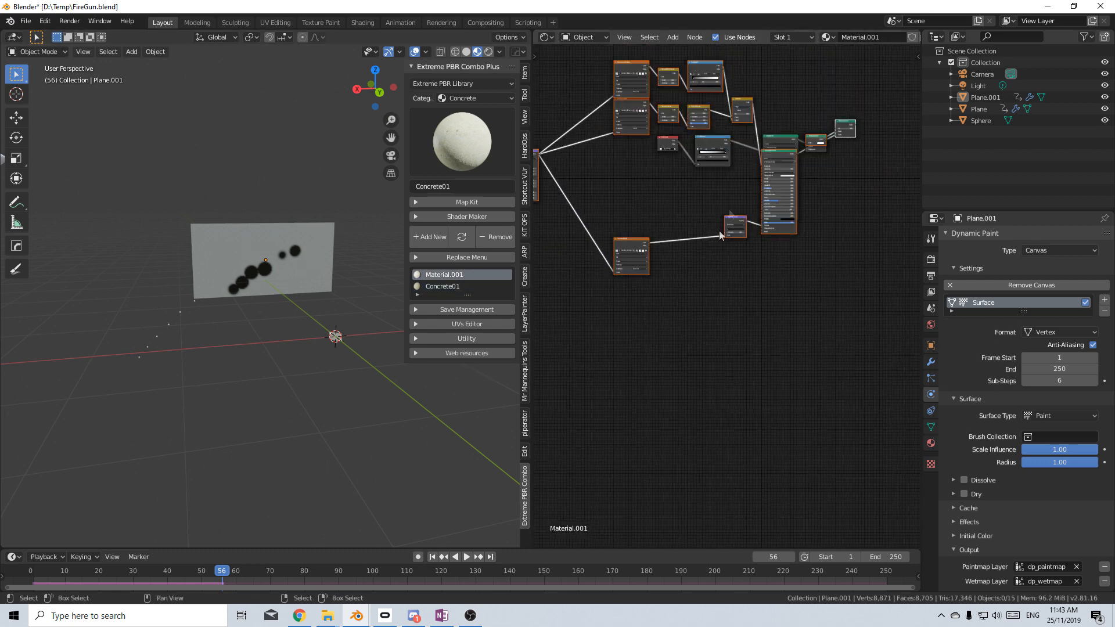
Step: Move the pasted concrete nodes clear of the old ones and delete the old attribute, ColorRamp and Principled BSDF nodes
{"action": "left_click_drag", "start_coordinate": [635, 62], "coordinate": [590, 210]}
{"action": "left_click_drag", "start_coordinate": [790, 128], "coordinate": [655, 172]}
{"action": "middle_click_drag", "start_coordinate": [750, 155], "coordinate": [753, 184]}
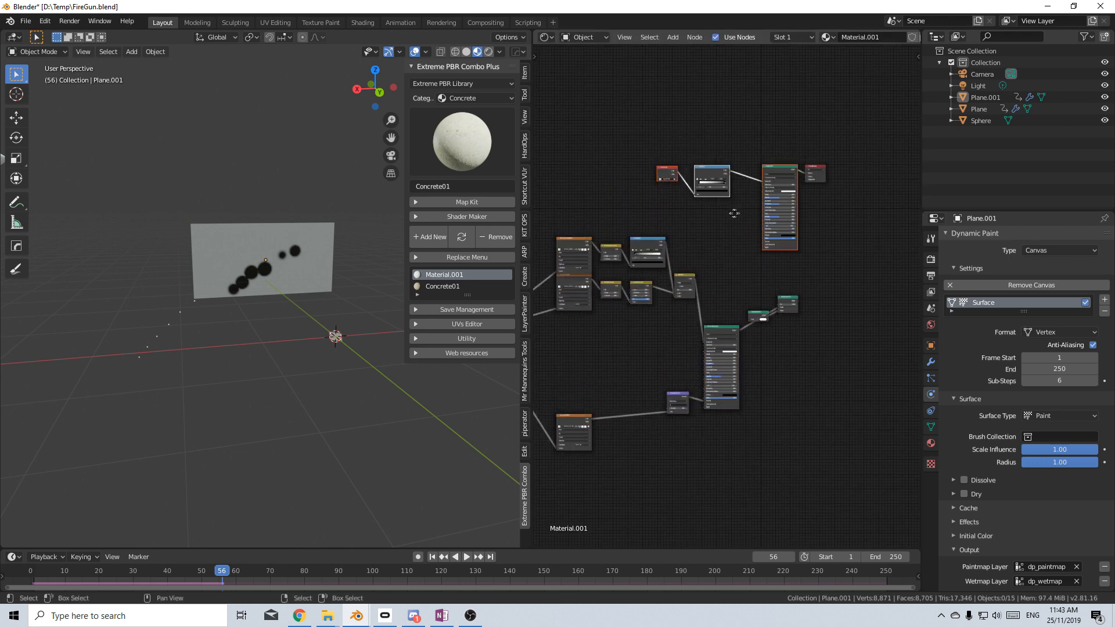
{"action": "key", "text": "Delete"}
{"action": "key", "text": "Home"}
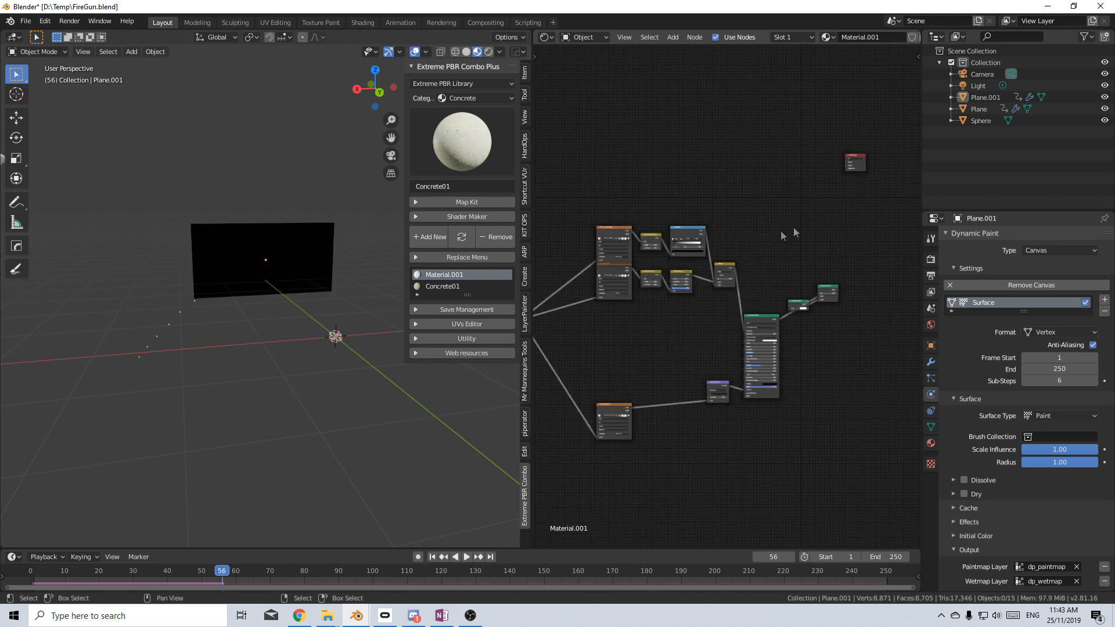
Step: Add the concrete_black material from the Concrete category to the wall plane
{"action": "left_click", "coordinate": [455, 130]}
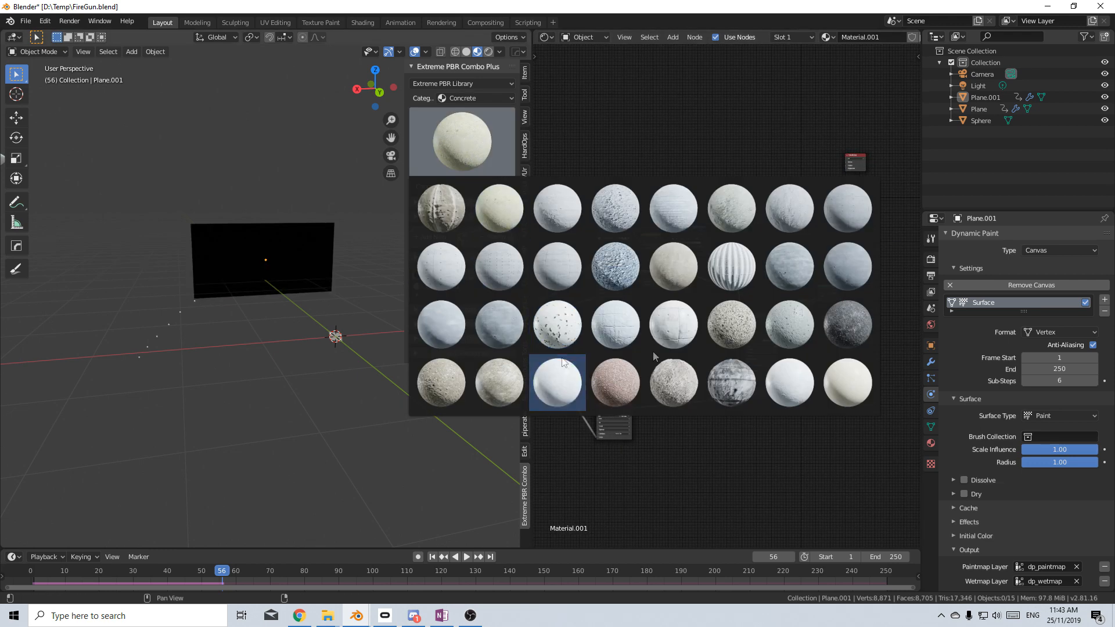
{"action": "left_click", "coordinate": [844, 346]}
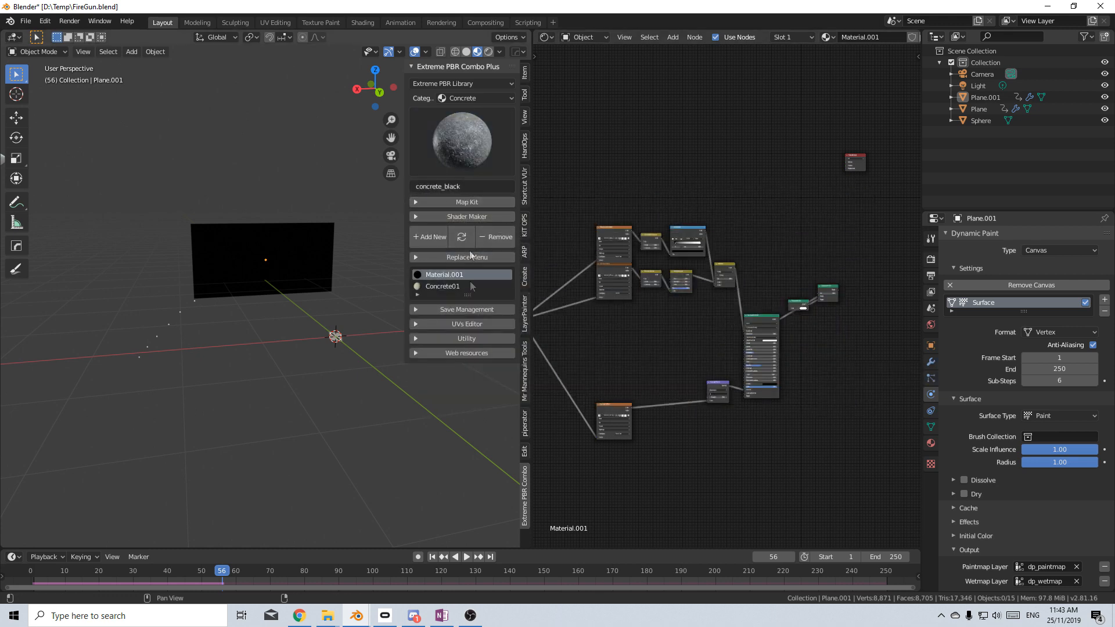
{"action": "left_click", "coordinate": [429, 237]}
{"action": "key", "text": "Home"}
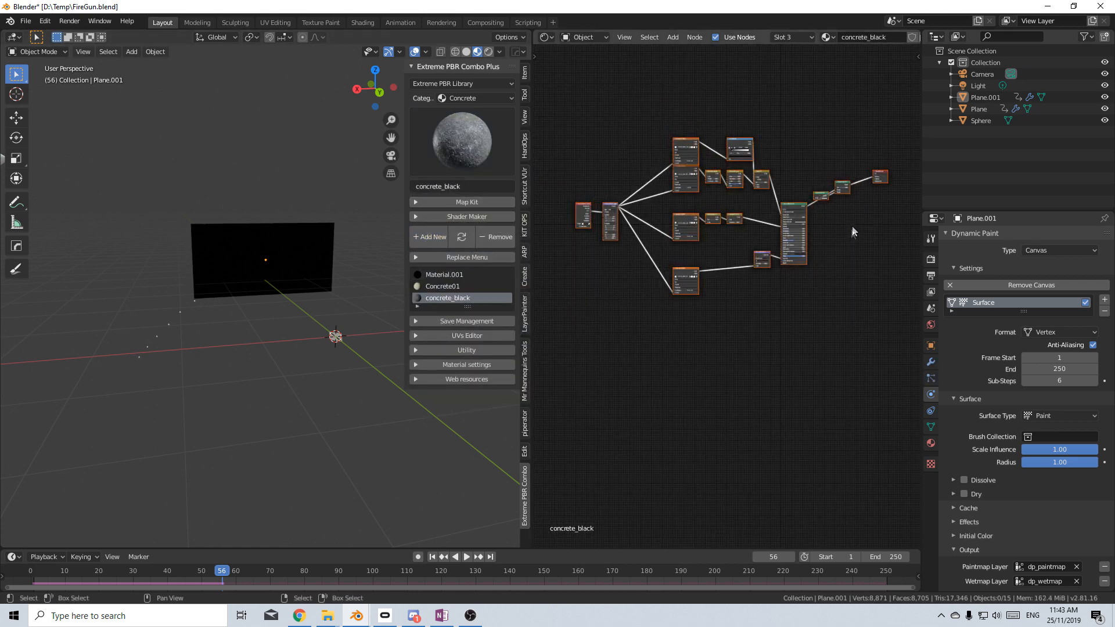
Step: Copy the concrete_black nodes except the Material Output into Material.001, placing them above the Concrete01 nodes
{"action": "left_click_drag", "start_coordinate": [849, 108], "coordinate": [550, 349]}
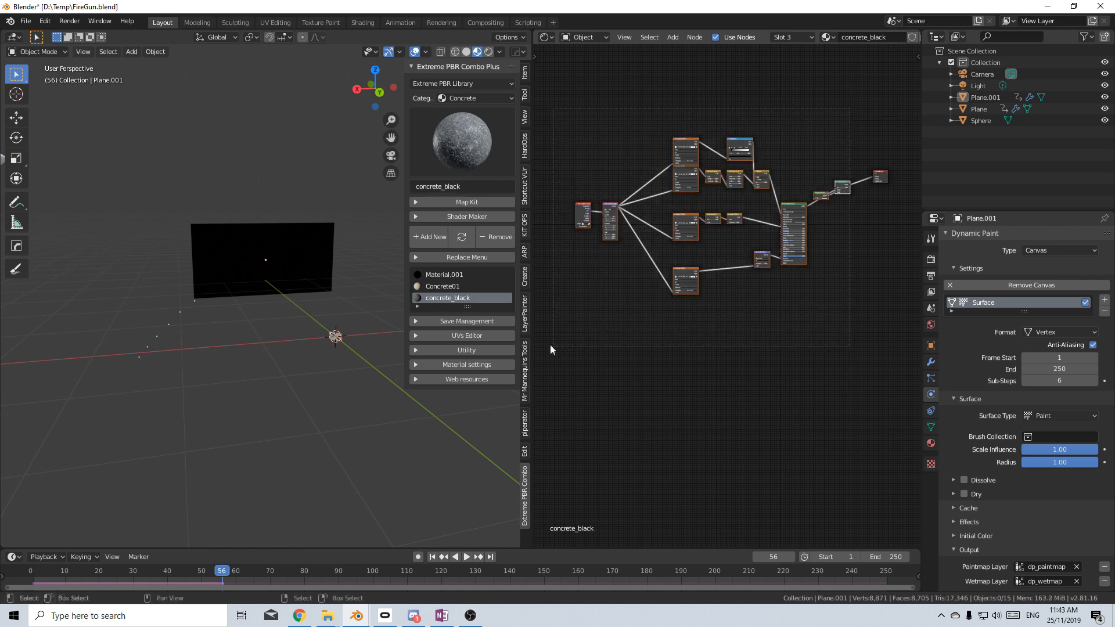
{"action": "left_click", "coordinate": [458, 274]}
{"action": "key", "text": "ctrl+v"}
{"action": "left_click_drag", "start_coordinate": [738, 152], "coordinate": [716, 119]}
{"action": "middle_click_drag", "start_coordinate": [763, 176], "coordinate": [720, 272]}
Step: Add a Mix Shader node just before the Material Output in Material.001
{"action": "scroll", "coordinate": [746, 272], "scroll_direction": "up", "scroll_amount": 8}
{"action": "key", "text": "shift+a"}
{"action": "left_click", "coordinate": [691, 252]}
{"action": "type", "text": "mix sh"}
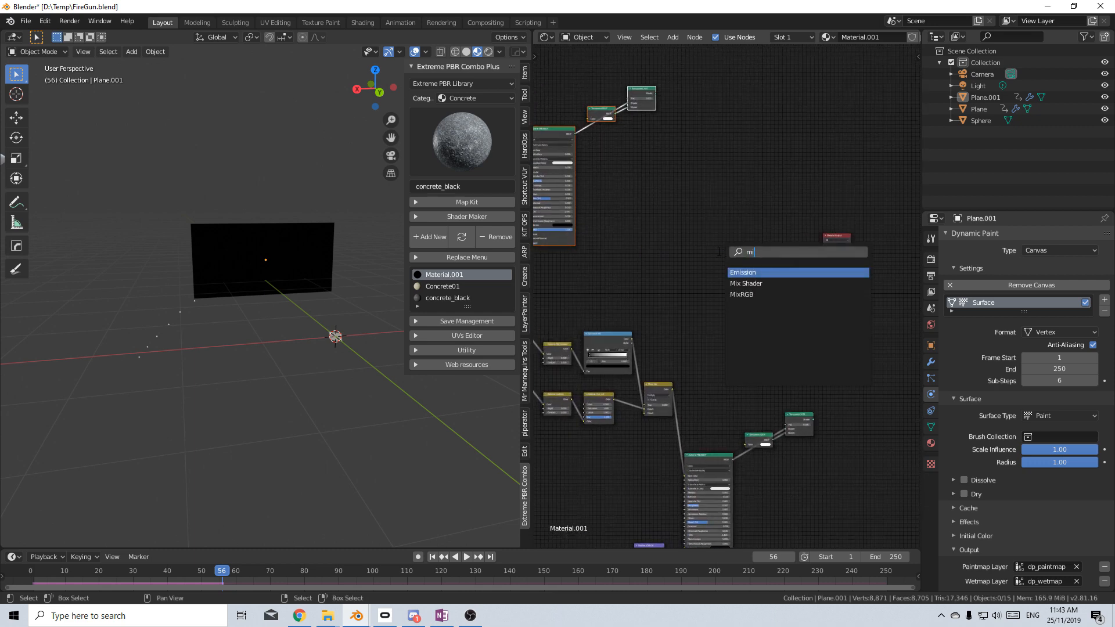
{"action": "key", "text": "Return"}
{"action": "left_click", "coordinate": [769, 230]}
{"action": "scroll", "coordinate": [837, 482], "scroll_direction": "up", "scroll_amount": 2}
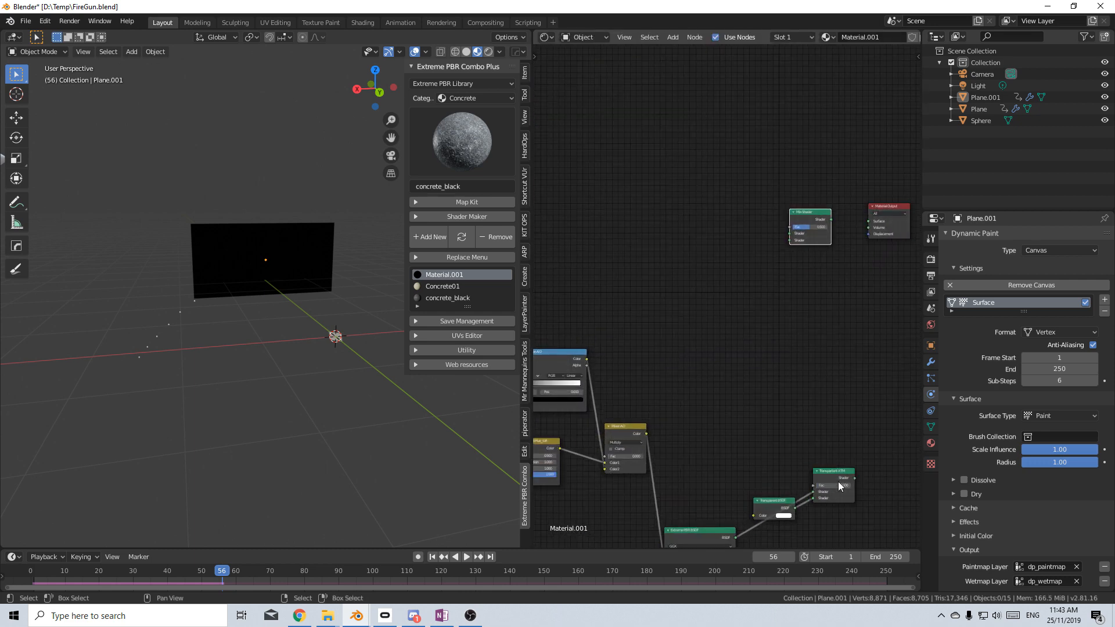
Step: Connect Concrete01 to the Mix Shader's second shader input, concrete_black to its first, and the Mix Shader to the output's Surface
{"action": "left_click_drag", "start_coordinate": [854, 479], "coordinate": [789, 240]}
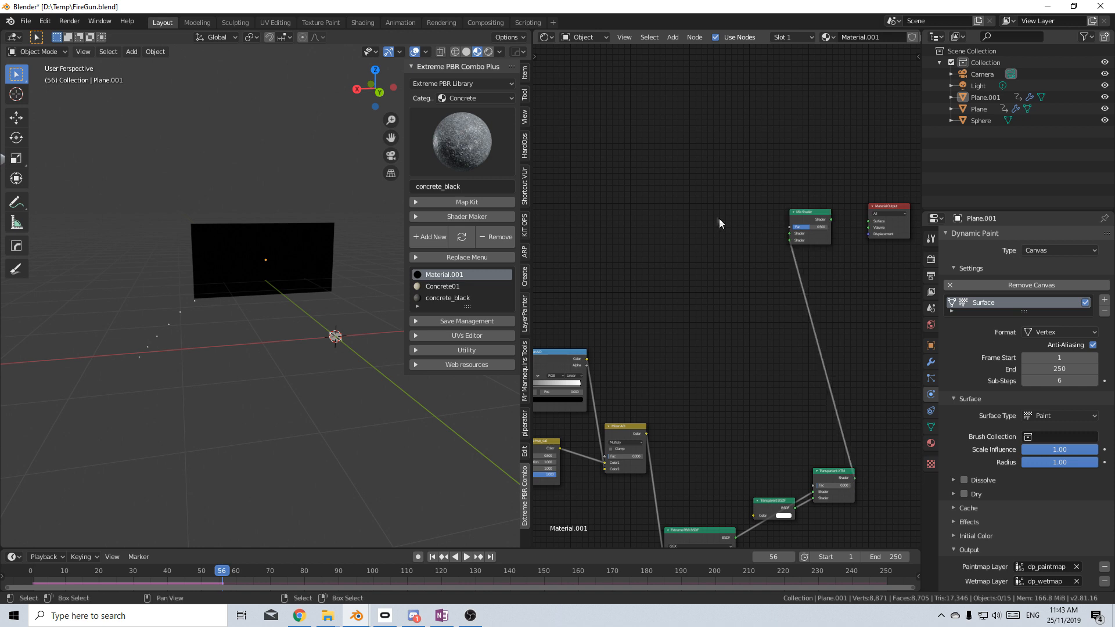
{"action": "middle_click_drag", "start_coordinate": [719, 218], "coordinate": [732, 131]}
{"action": "left_click_drag", "start_coordinate": [692, 142], "coordinate": [861, 377]}
{"action": "middle_click_drag", "start_coordinate": [876, 383], "coordinate": [785, 364]}
{"action": "left_click_drag", "start_coordinate": [812, 343], "coordinate": [846, 347]}
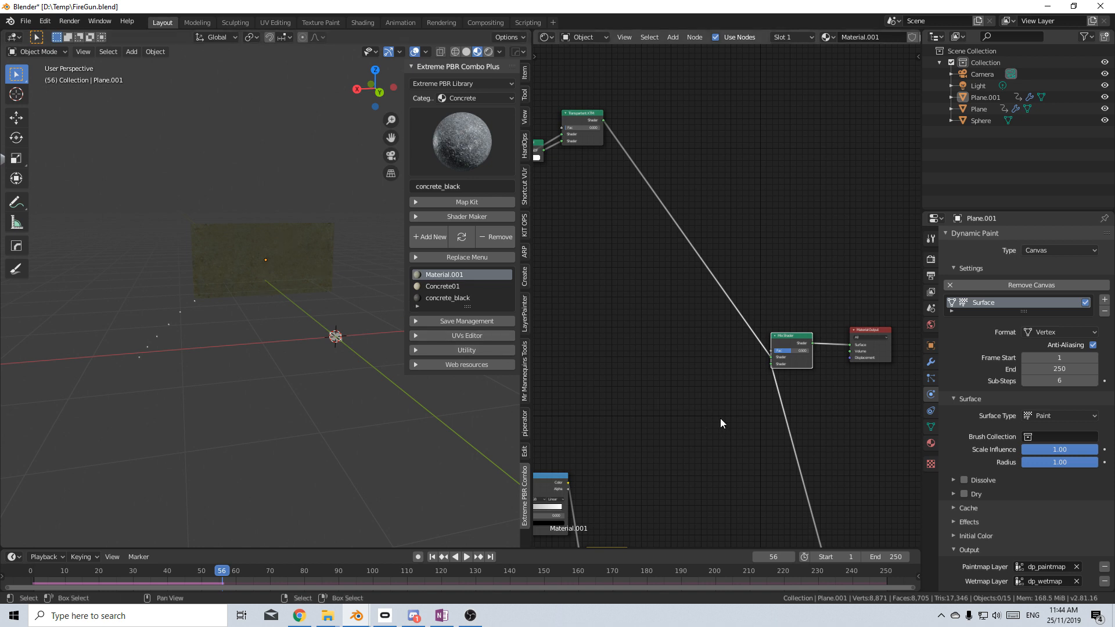
Step: Scrub the timeline and play the animation to check the particle impacts on the wall
{"action": "left_click", "coordinate": [122, 582]}
{"action": "key", "text": "space"}
{"action": "mouse_move", "coordinate": [116, 582]}
{"action": "left_mouse_down"}
{"action": "mouse_move", "coordinate": [83, 582]}
{"action": "mouse_move", "coordinate": [105, 583]}
{"action": "left_mouse_up"}
{"action": "key", "text": "space"}
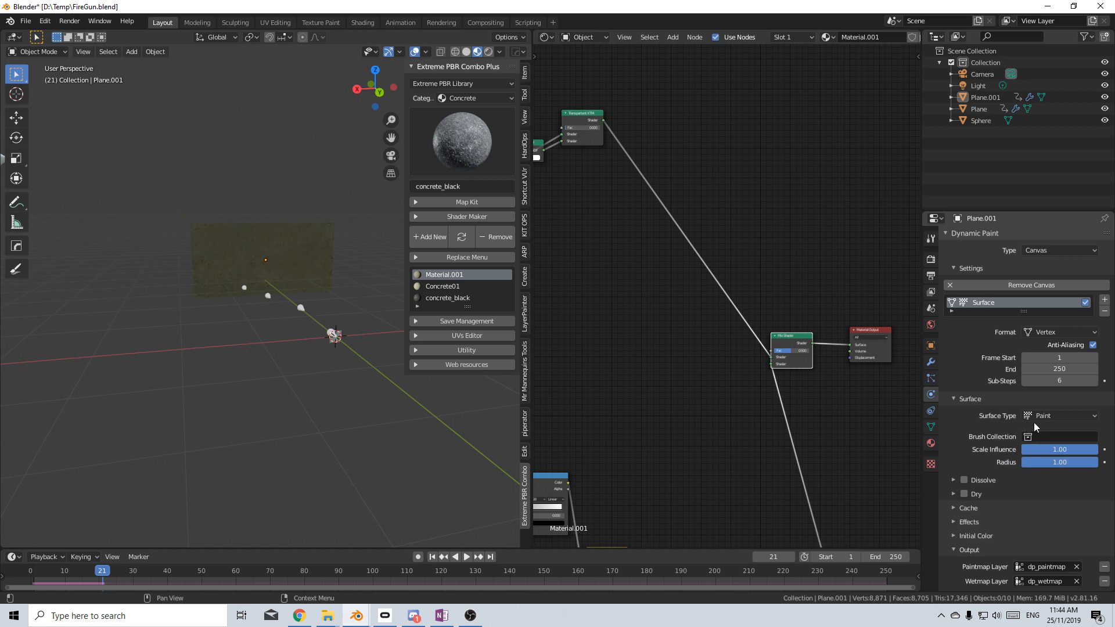
Step: Set the wall plane's Dynamic Paint surface type to Displace and replay the animation from frame 1
{"action": "left_click", "coordinate": [302, 261]}
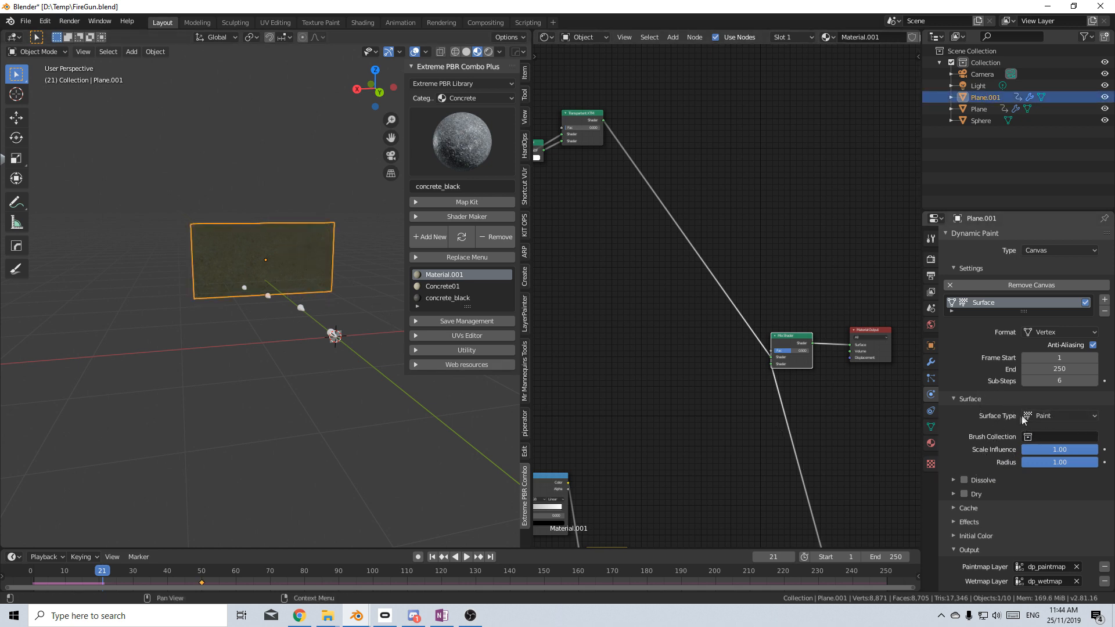
{"action": "left_click", "coordinate": [1046, 415]}
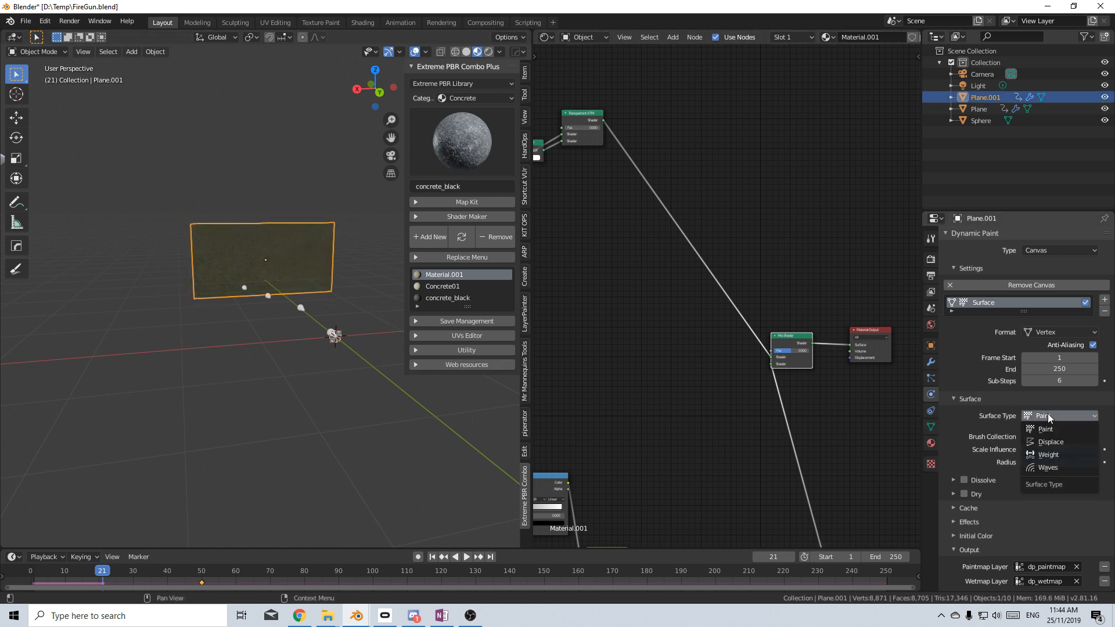
{"action": "left_click", "coordinate": [1061, 443]}
{"action": "left_click", "coordinate": [432, 556]}
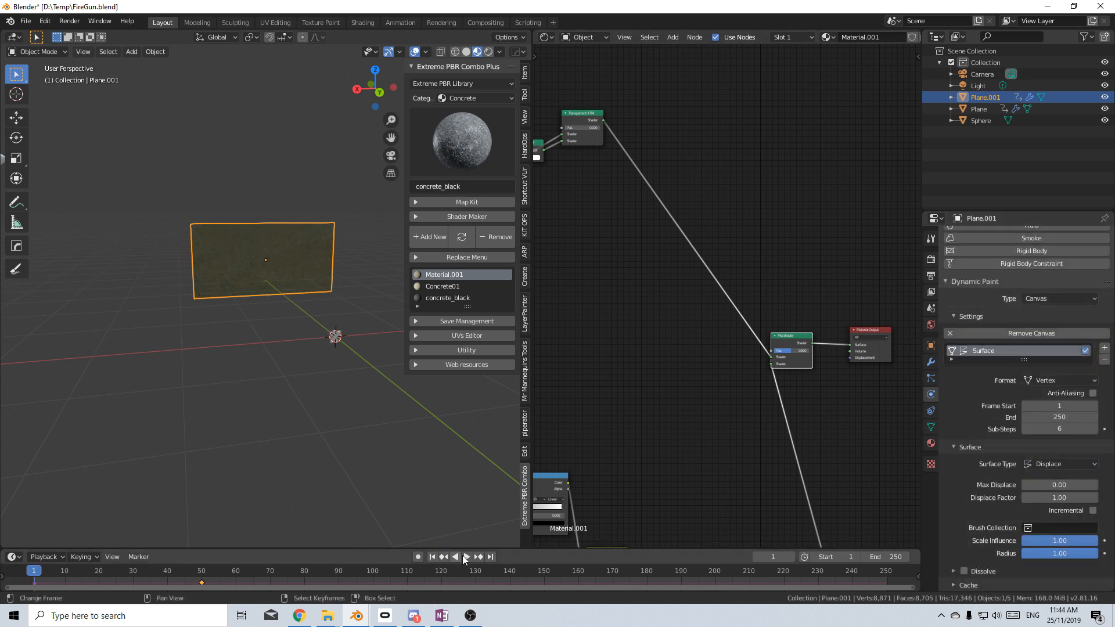
{"action": "left_click", "coordinate": [466, 556]}
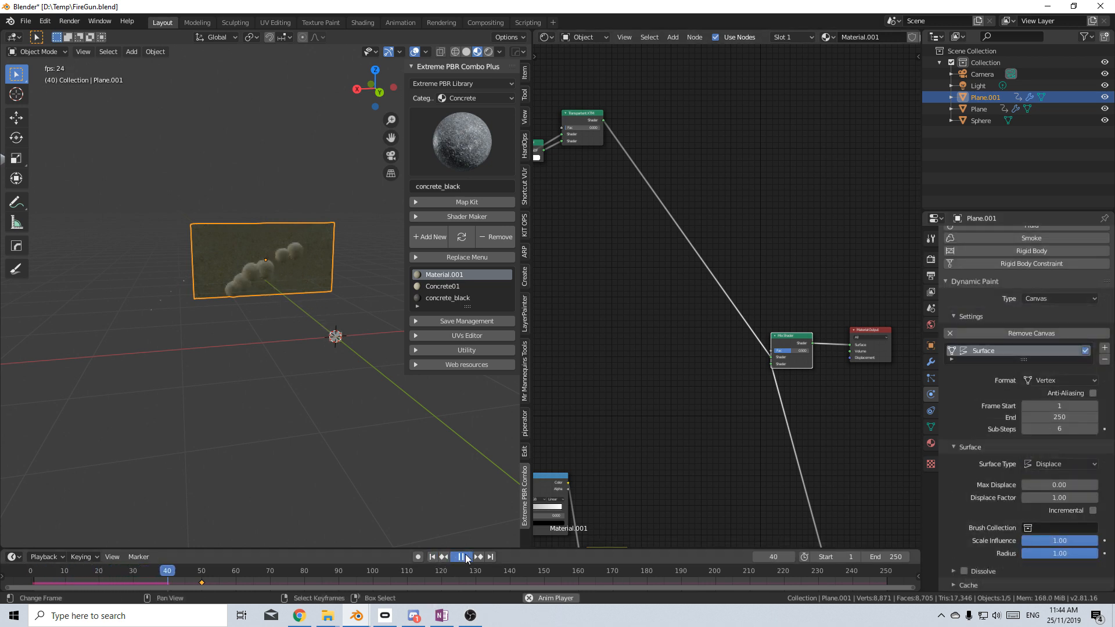
{"action": "left_click", "coordinate": [465, 553]}
Step: Rotate the wall plane's mesh 180° about the global Z axis in Edit Mode and replay the animation from frame 1
{"action": "middle_click_drag", "start_coordinate": [174, 323], "coordinate": [277, 391]}
{"action": "key", "text": "Tab"}
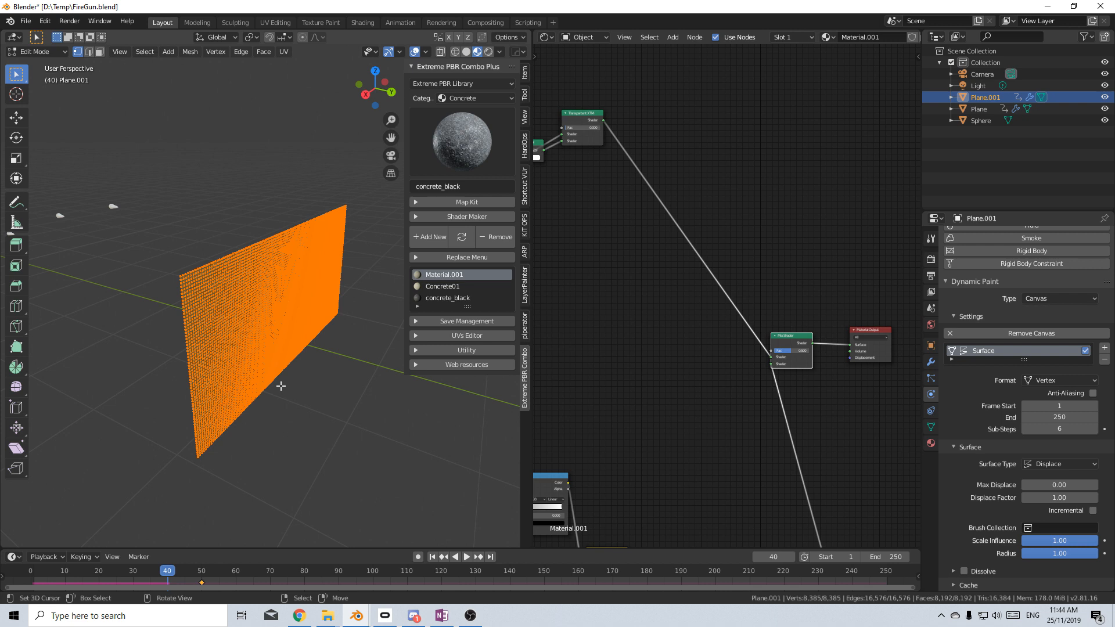
{"action": "key", "text": "r"}
{"action": "key", "text": "z"}
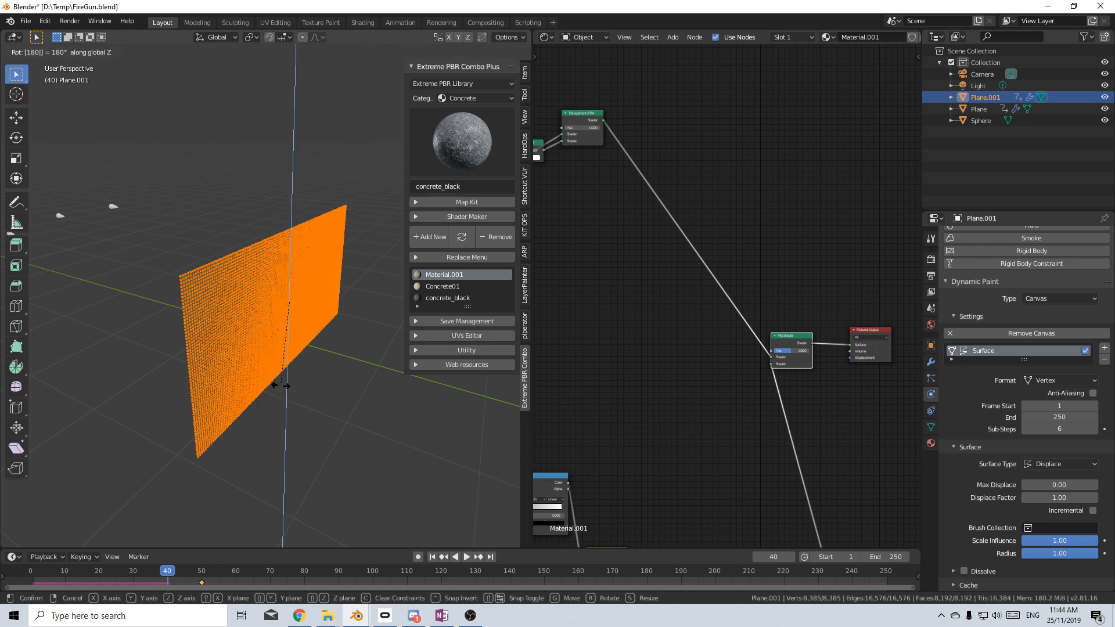
{"action": "key", "text": "Escape"}
{"action": "key", "text": "Tab"}
{"action": "left_click", "coordinate": [432, 556]}
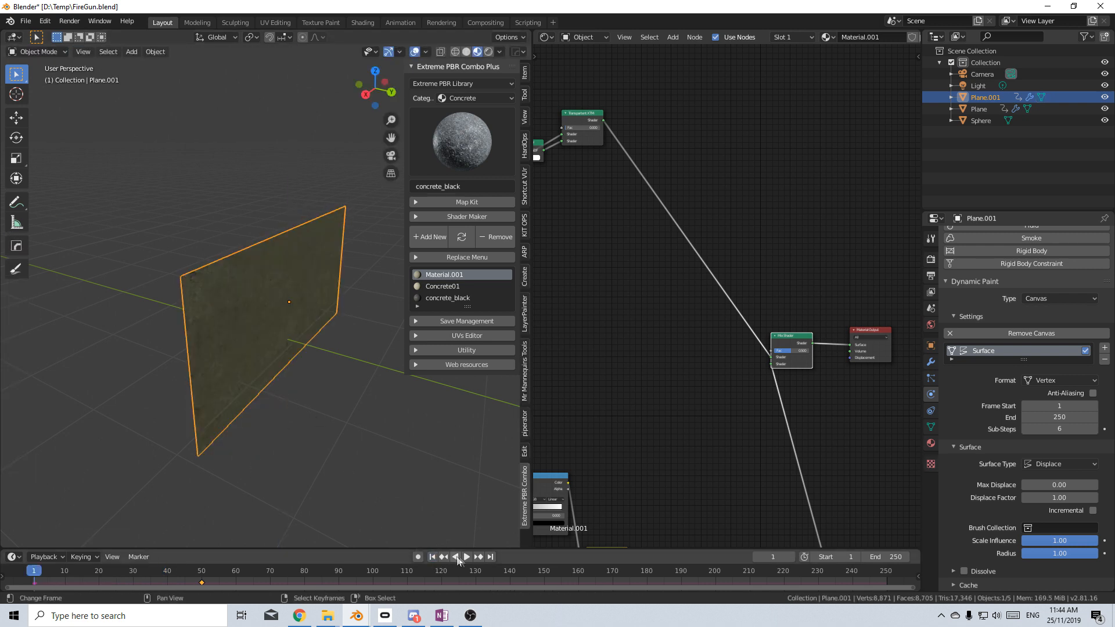
{"action": "left_click", "coordinate": [466, 557]}
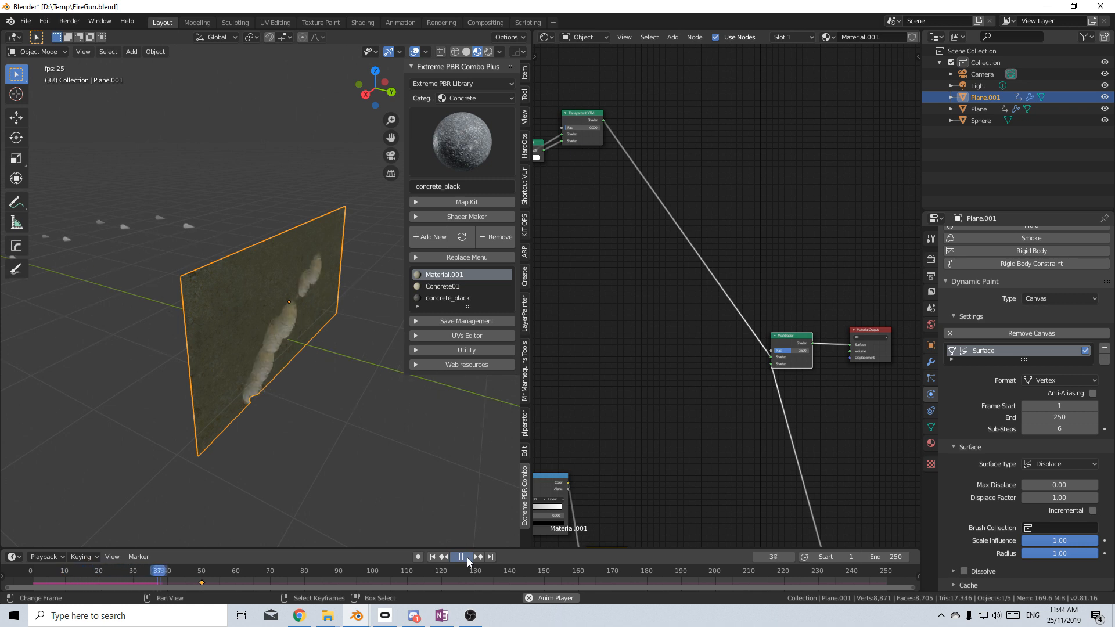
{"action": "left_click", "coordinate": [461, 557]}
Step: Apply Shade Smooth to the wall plane
{"action": "middle_click_drag", "start_coordinate": [321, 453], "coordinate": [290, 378]}
{"action": "key", "text": "F3"}
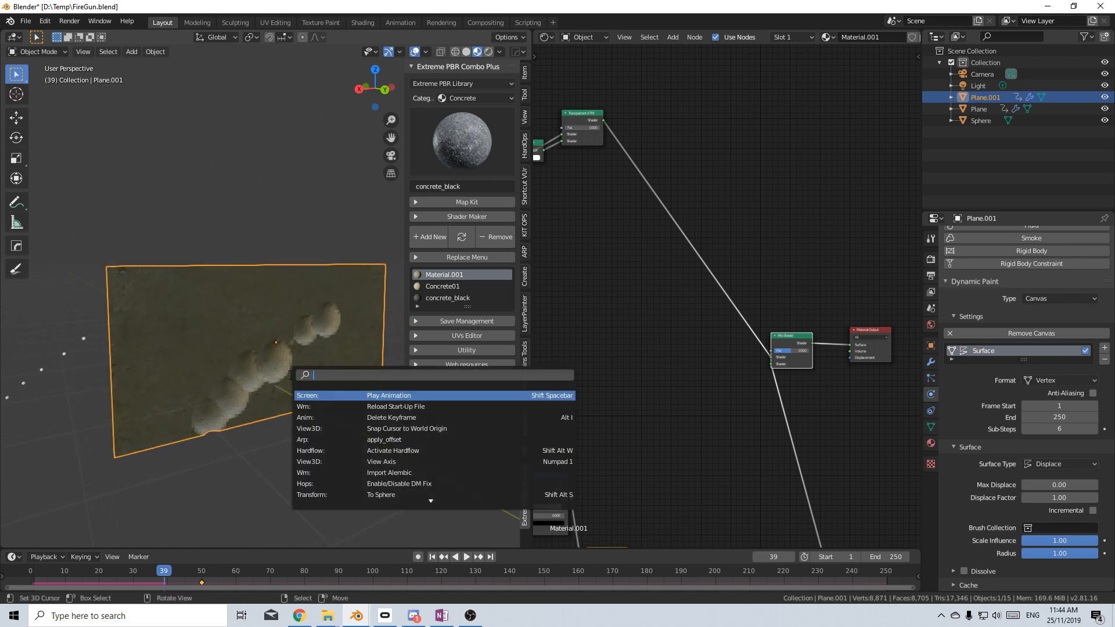
{"action": "type", "text": "shade s"}
{"action": "key", "text": "Return"}
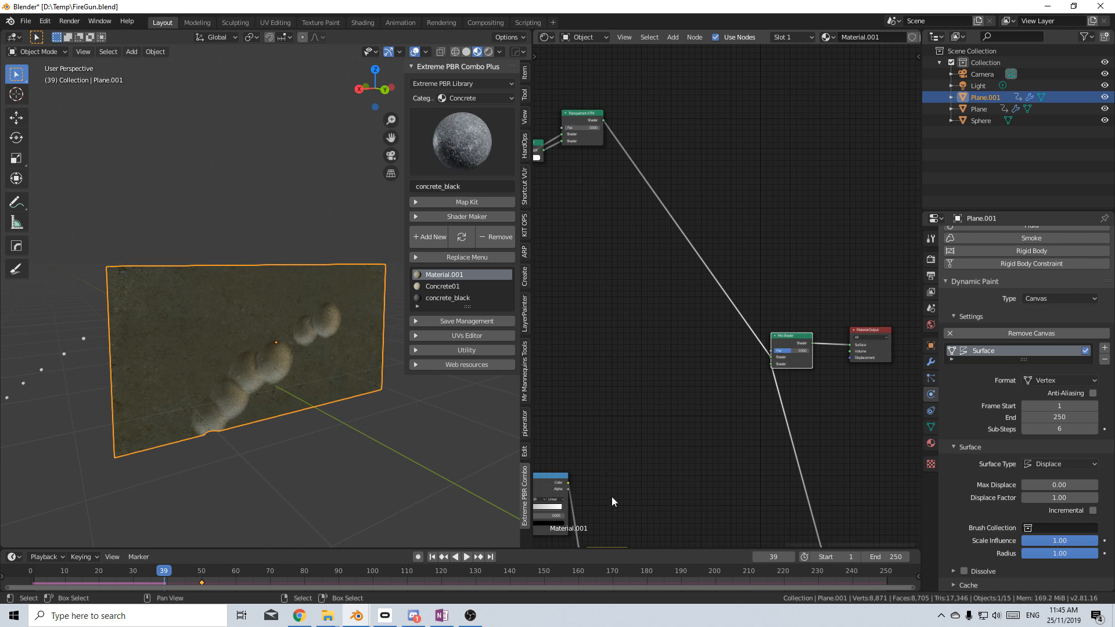
Step: Add a Texture Coordinate node to the wall material in the empty area before the Mix Shader
{"action": "key", "text": "shift+a"}
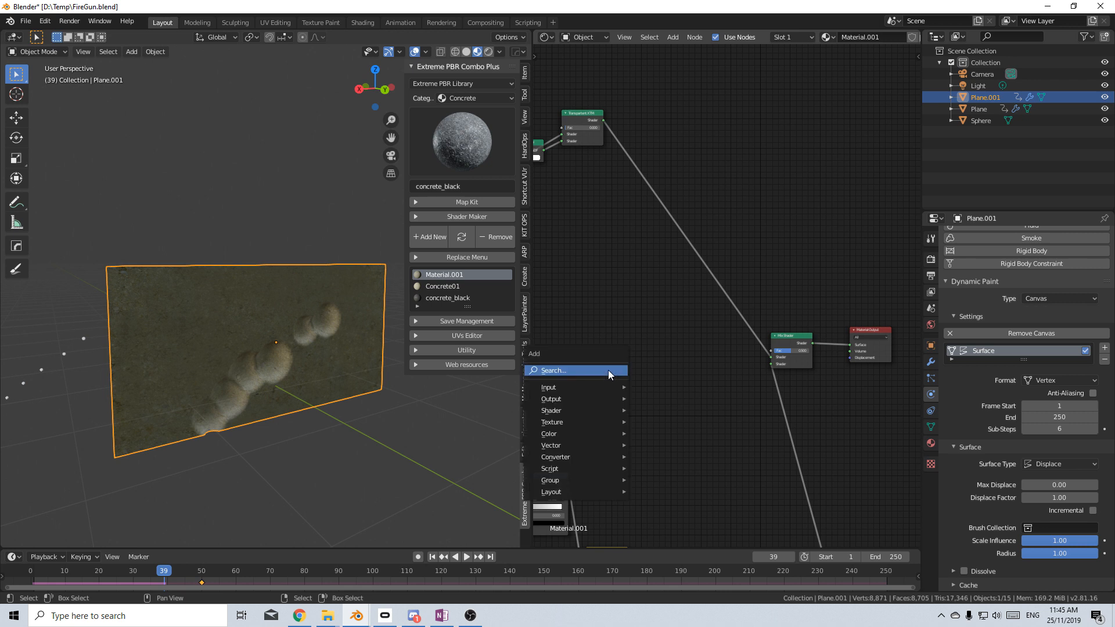
{"action": "left_click", "coordinate": [608, 371]}
{"action": "type", "text": "text"}
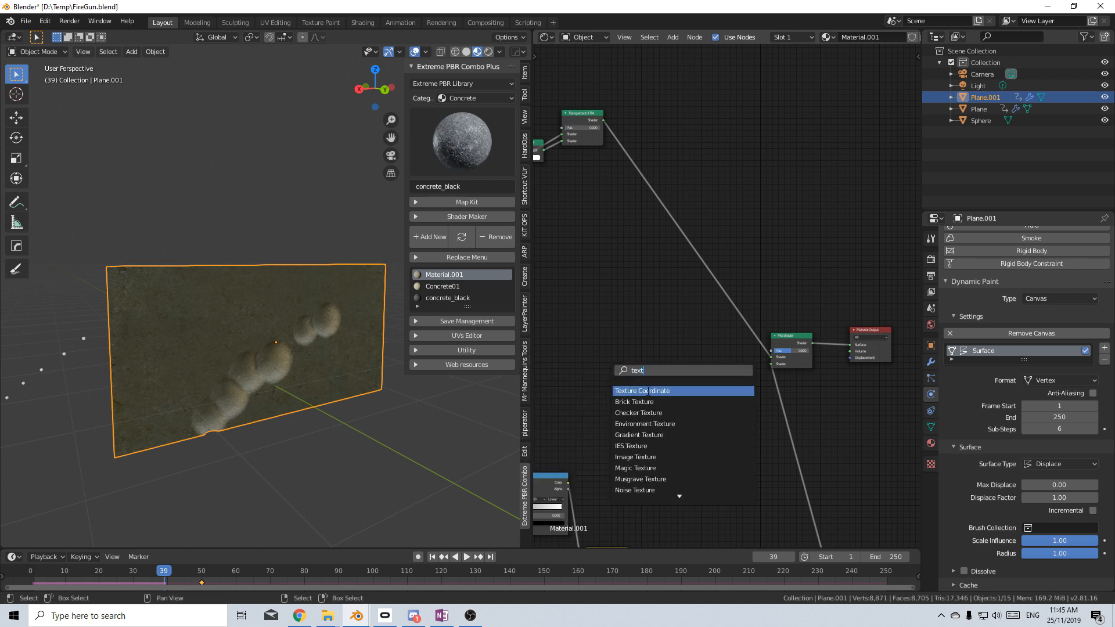
{"action": "left_click", "coordinate": [648, 390]}
{"action": "left_click", "coordinate": [590, 361]}
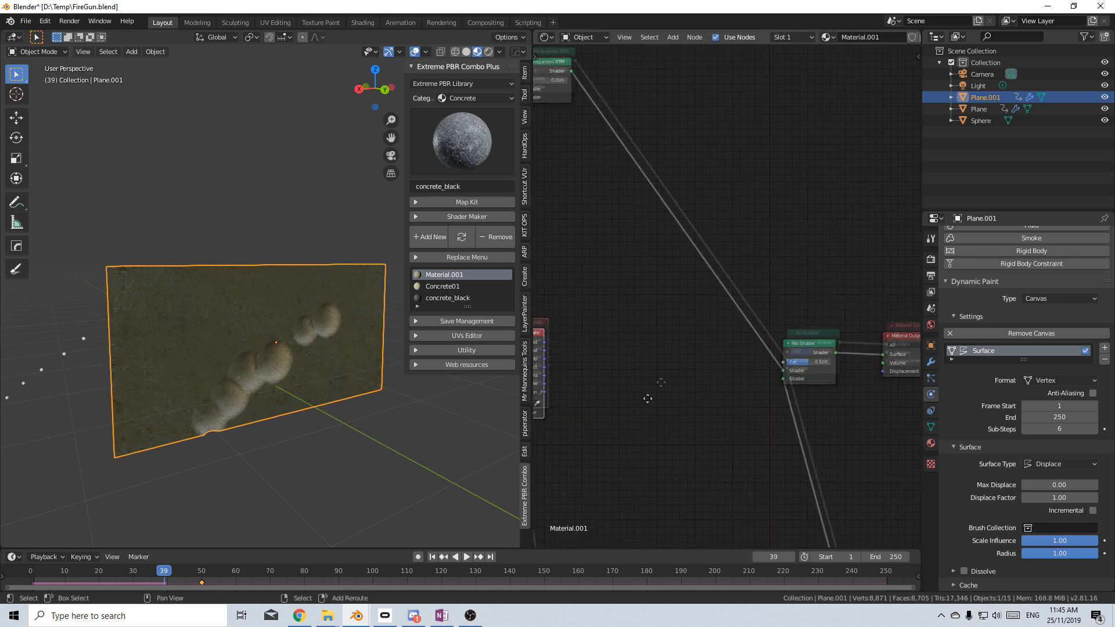
Step: Add a Separate XYZ node beside the Texture Coordinate node and connect the Object output to its Vector input
{"action": "scroll", "coordinate": [654, 336], "scroll_direction": "up", "scroll_amount": 2}
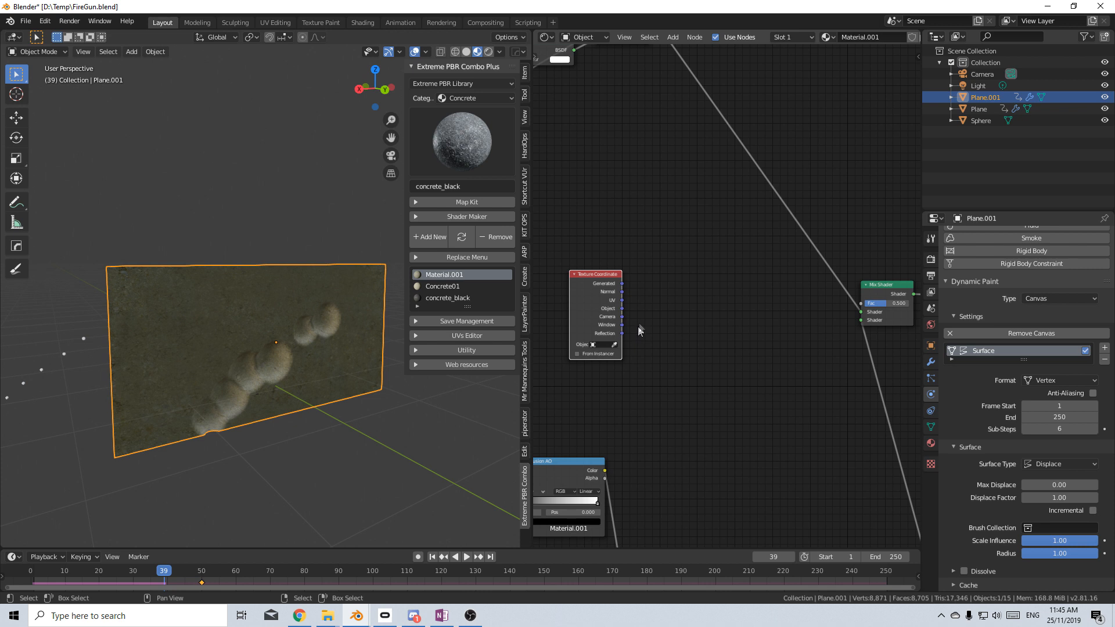
{"action": "middle_click_drag", "start_coordinate": [629, 311], "coordinate": [616, 311]}
{"action": "key", "text": "shift+a"}
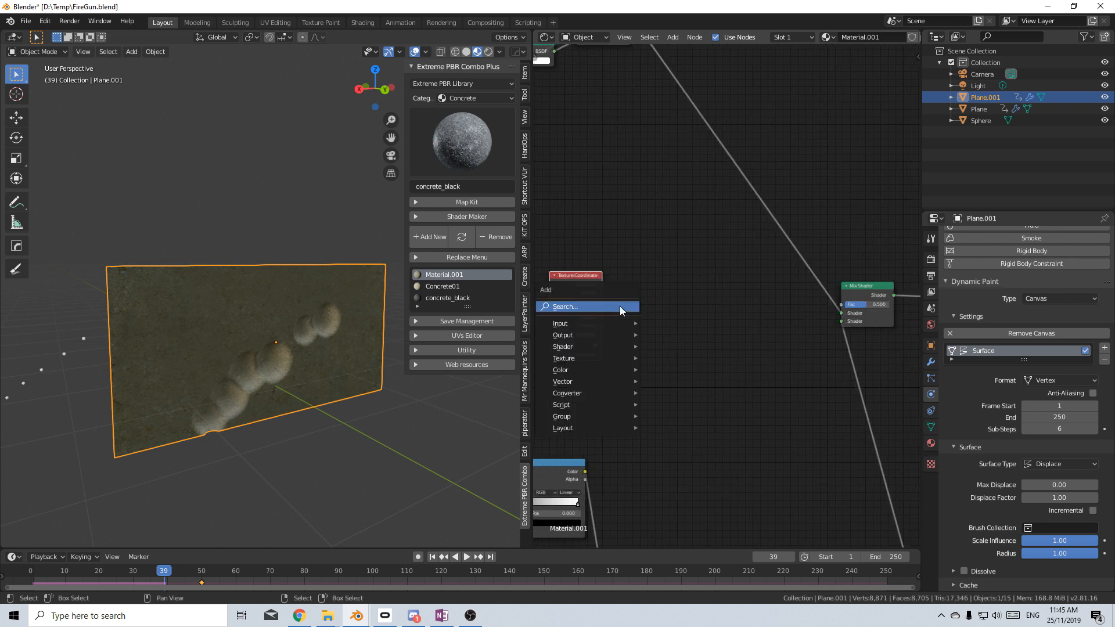
{"action": "left_click", "coordinate": [618, 306]}
{"action": "type", "text": "xyz"}
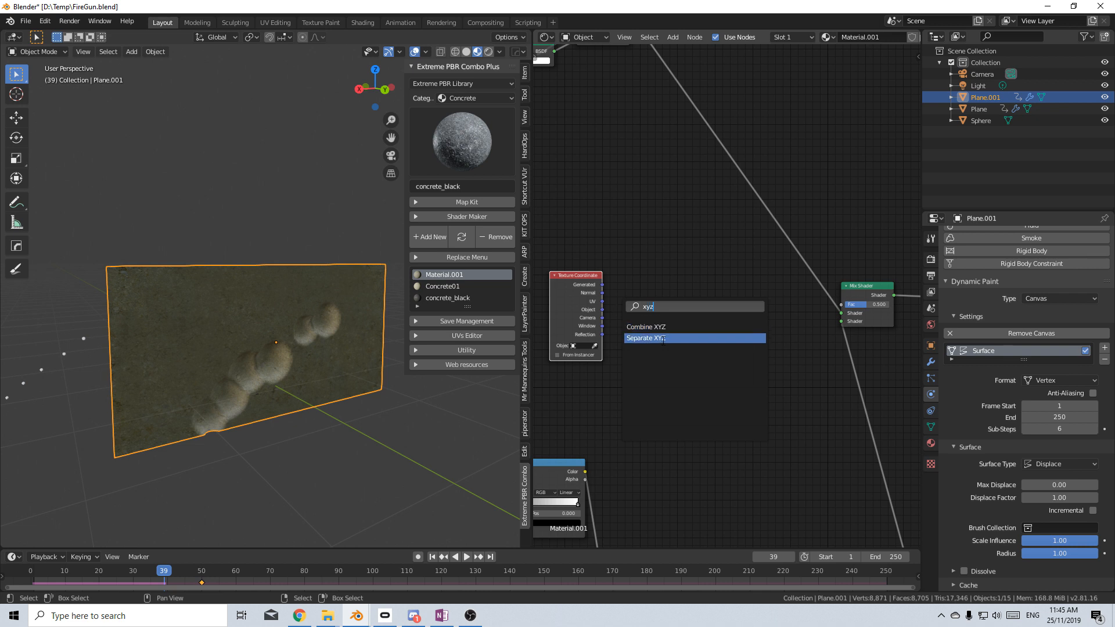
{"action": "left_click", "coordinate": [646, 337]}
{"action": "left_click", "coordinate": [645, 308]}
{"action": "left_click_drag", "start_coordinate": [602, 309], "coordinate": [629, 321]}
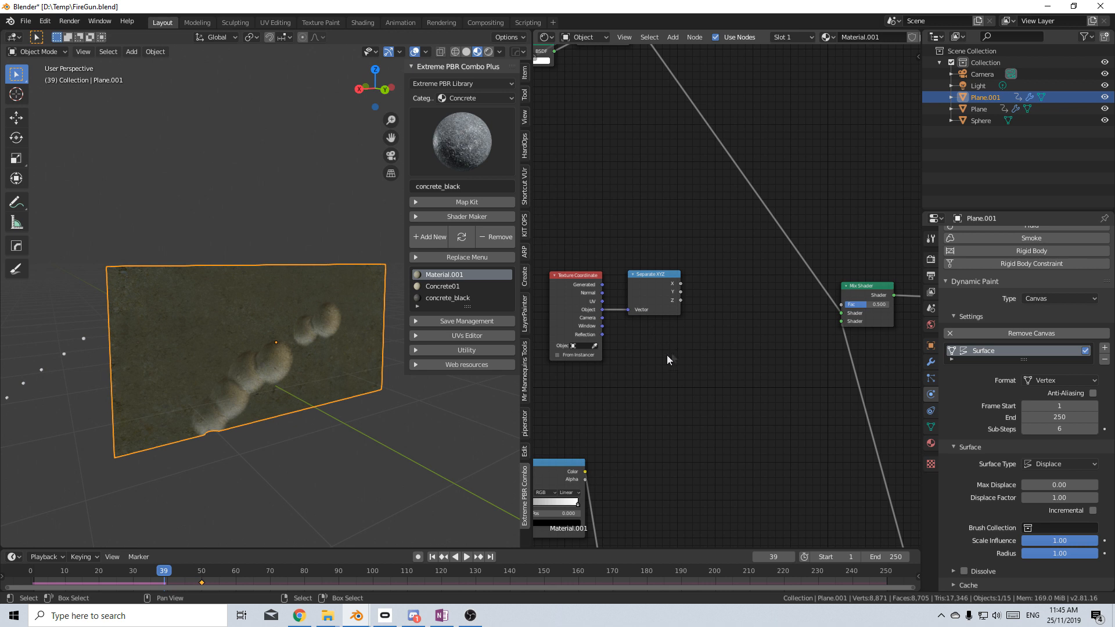
Step: Add a ColorRamp node, feed its Fac from Separate XYZ's Z output, and connect its Color to the Mix Shader's Fac
{"action": "middle_click_drag", "start_coordinate": [667, 356], "coordinate": [640, 370]}
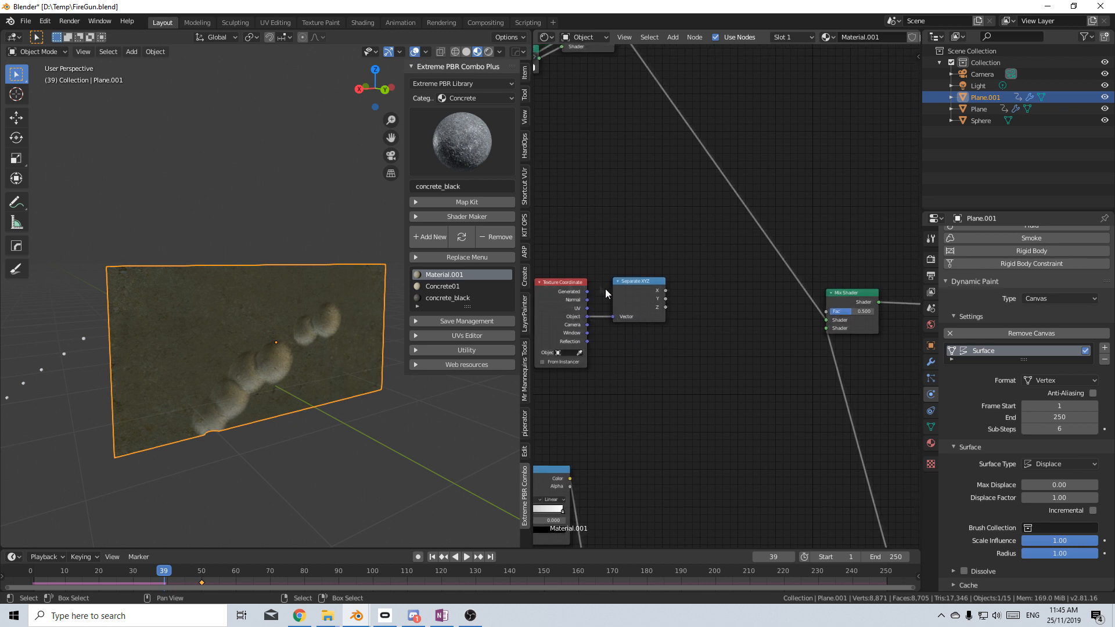
{"action": "key", "text": "shift+a"}
{"action": "left_click", "coordinate": [685, 317]}
{"action": "type", "text": "col"}
{"action": "key", "text": "Down"}
{"action": "key", "text": "Return"}
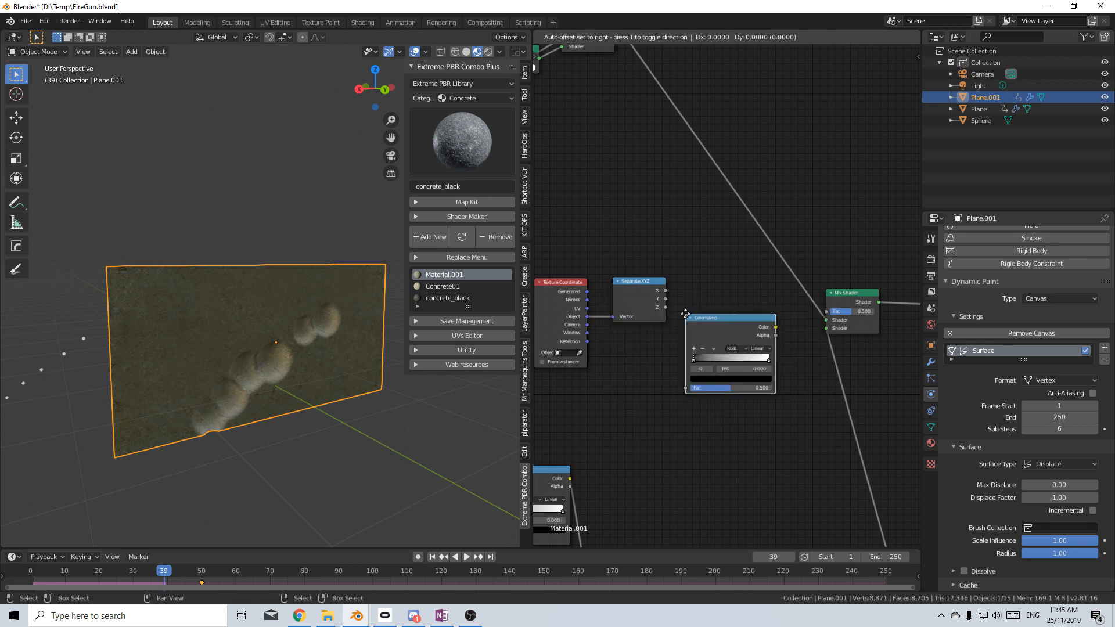
{"action": "left_click_drag", "start_coordinate": [665, 308], "coordinate": [673, 355]}
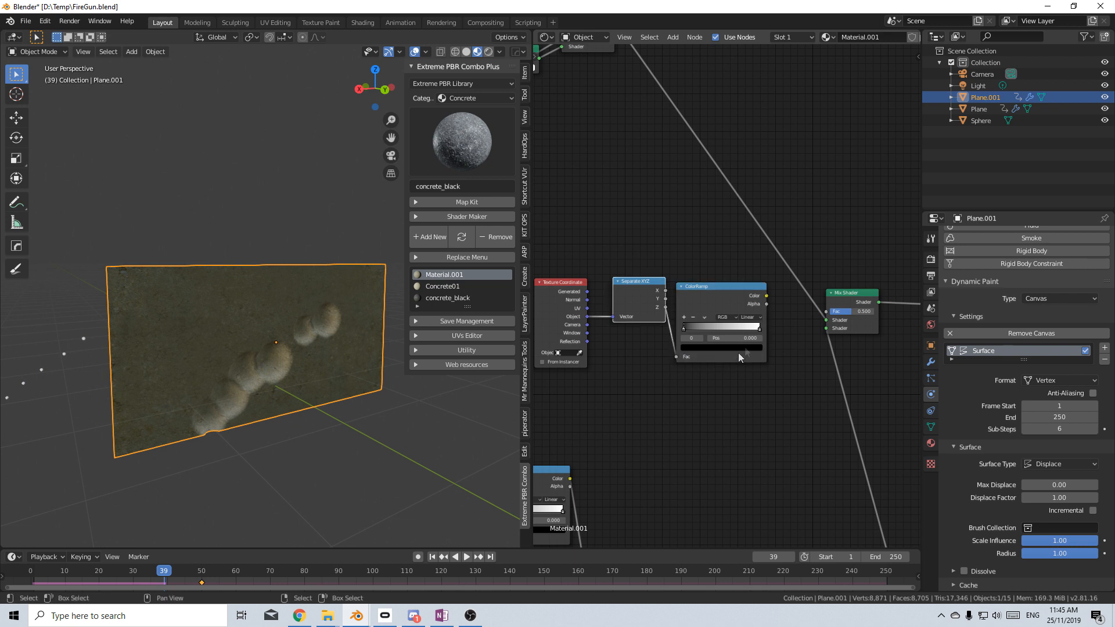
{"action": "left_click_drag", "start_coordinate": [766, 295], "coordinate": [824, 312]}
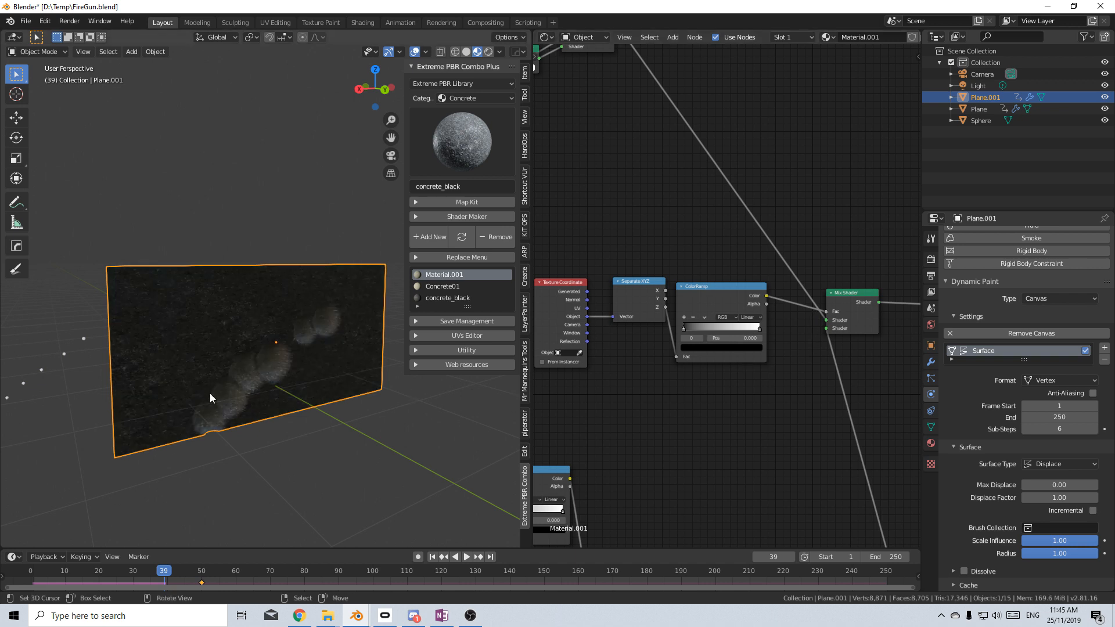
Step: Move the ColorRamp's white stop to position 0.073 and swap the Mix Shader's two shader inputs
{"action": "scroll", "coordinate": [211, 395], "scroll_direction": "up", "scroll_amount": 3}
{"action": "scroll", "coordinate": [266, 406], "scroll_direction": "up", "scroll_amount": 1}
{"action": "scroll", "coordinate": [319, 281], "scroll_direction": "up", "scroll_amount": 4}
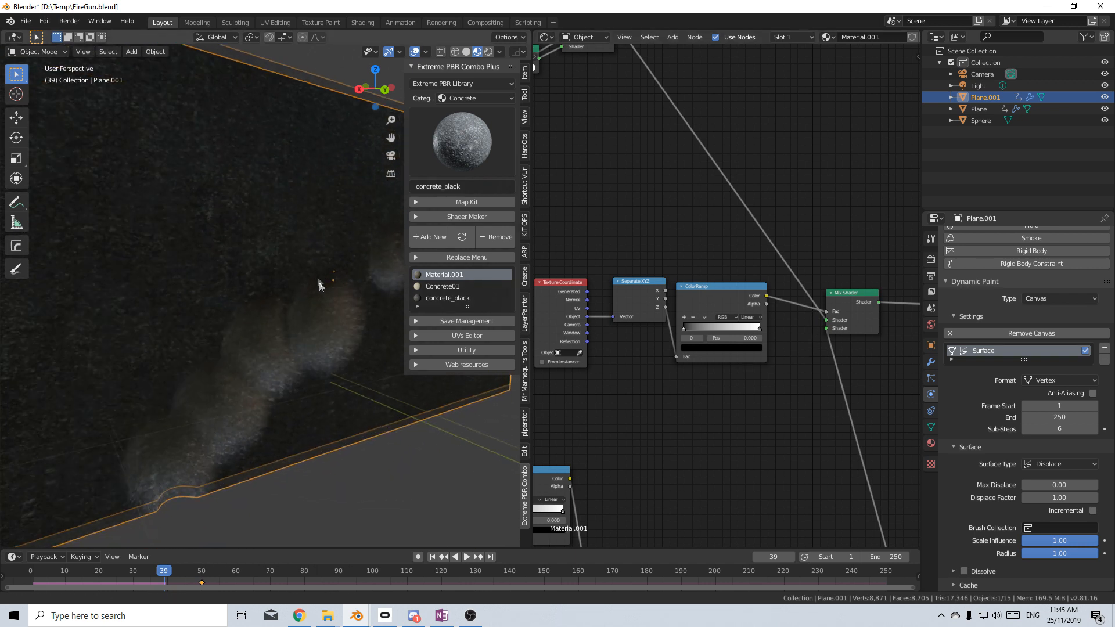
{"action": "left_click_drag", "start_coordinate": [760, 330], "coordinate": [683, 329]}
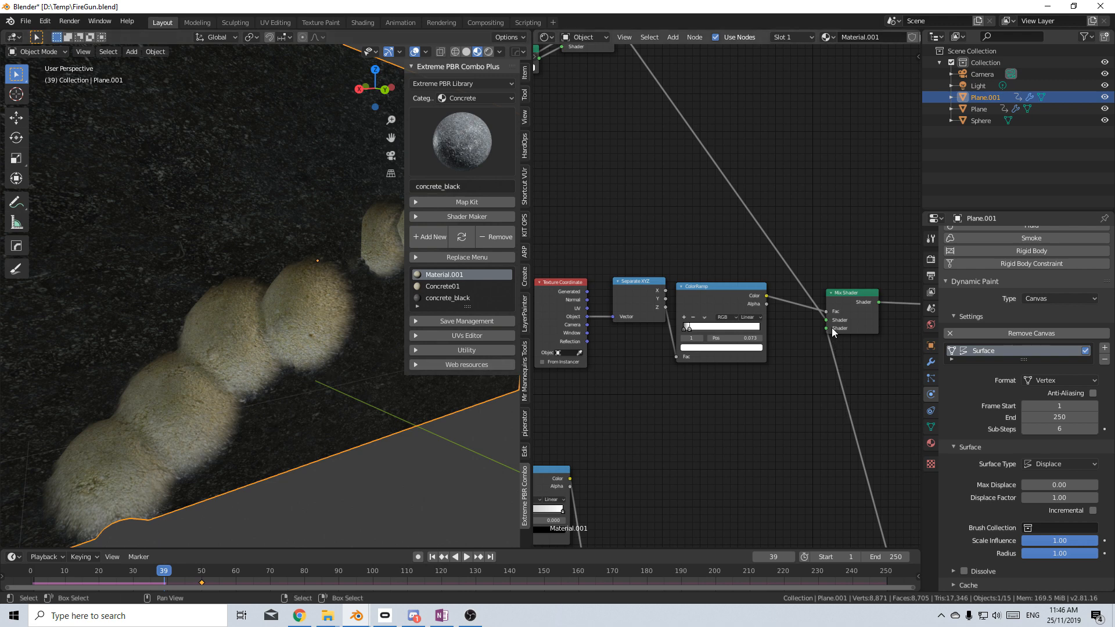
{"action": "left_click_drag", "start_coordinate": [826, 319], "coordinate": [827, 327]}
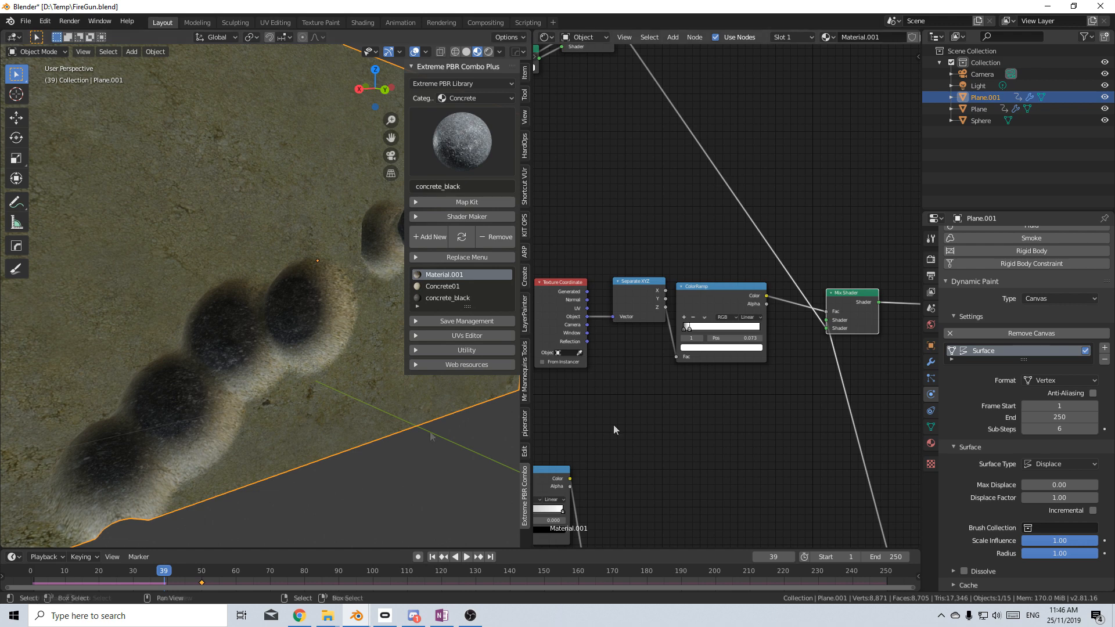
Step: Move the ColorRamp's white stop to position 0.023 and check the impact craters across the whole wall
{"action": "scroll", "coordinate": [689, 329], "scroll_direction": "up", "scroll_amount": 4}
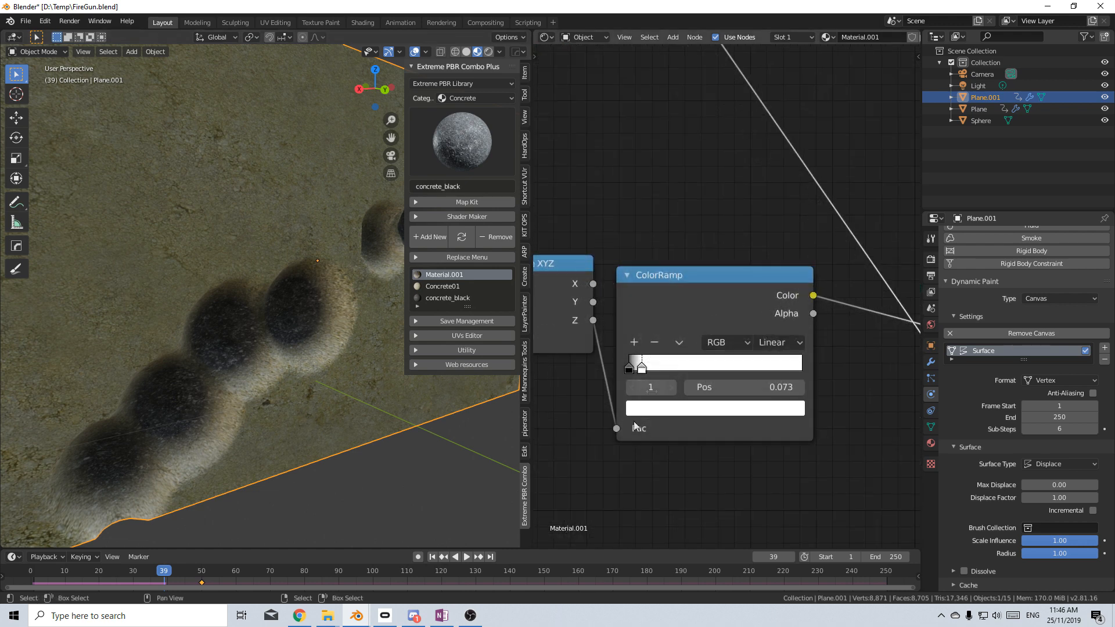
{"action": "left_click_drag", "start_coordinate": [729, 301], "coordinate": [719, 300]}
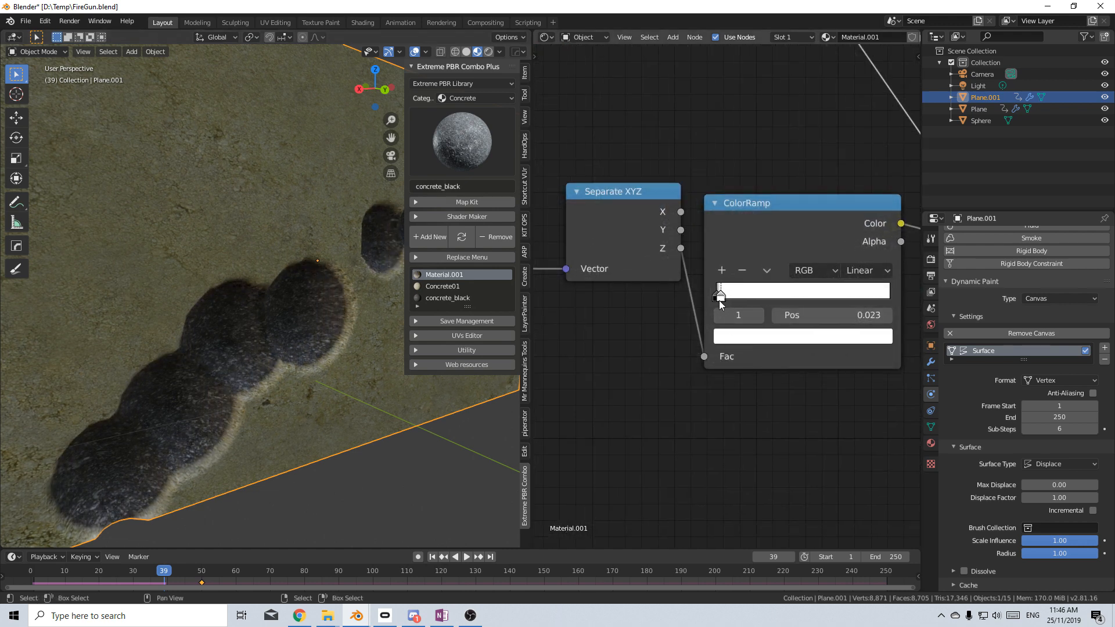
{"action": "scroll", "coordinate": [187, 466], "scroll_direction": "down", "scroll_amount": 7}
{"action": "middle_click_drag", "start_coordinate": [214, 463], "coordinate": [310, 464]}
{"action": "scroll", "coordinate": [266, 462], "scroll_direction": "up", "scroll_amount": 1}
{"action": "scroll", "coordinate": [228, 466], "scroll_direction": "down", "scroll_amount": 5}
{"action": "middle_click_drag", "start_coordinate": [307, 422], "coordinate": [265, 460], "text": "shift"}
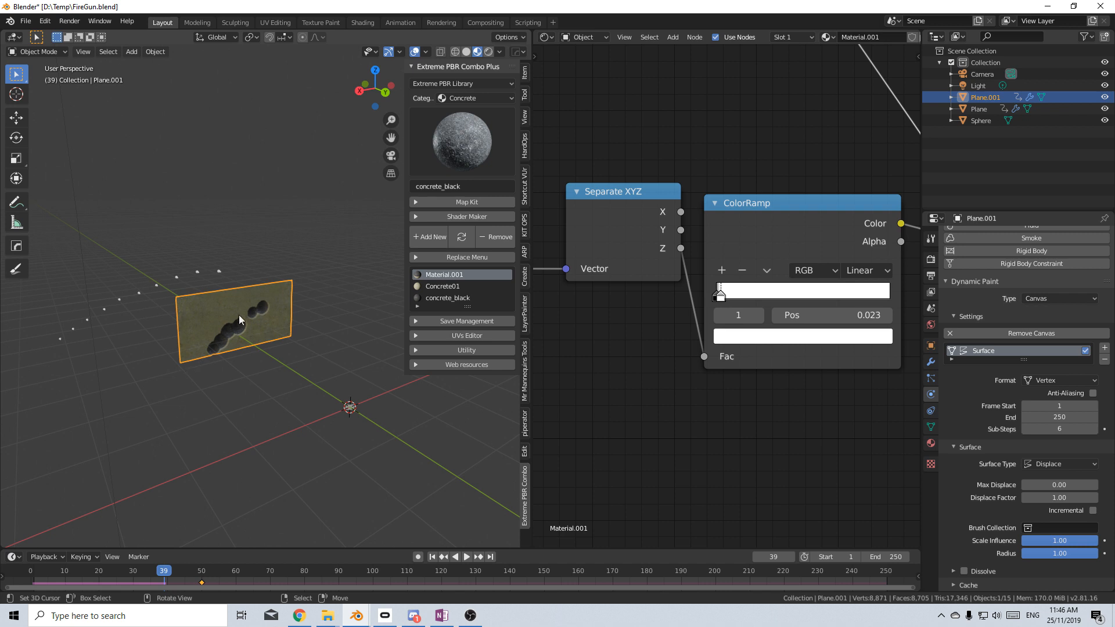